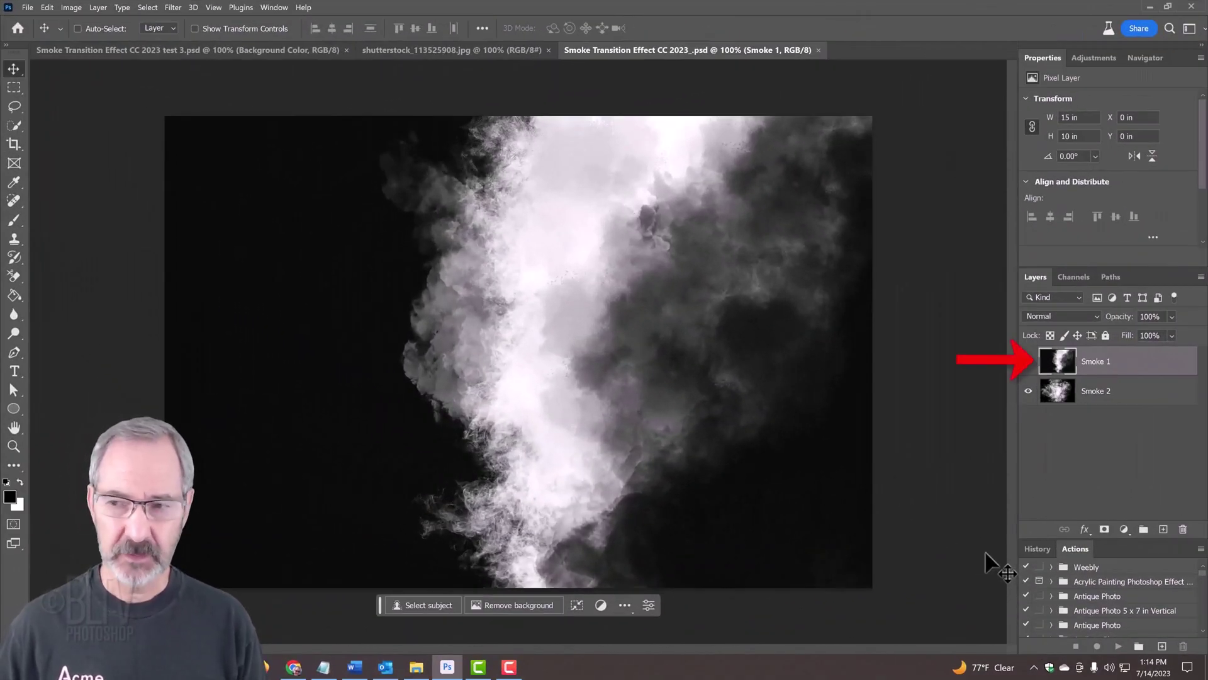
Peek at Smoke 2, then load the Smoke 1 smoke's brightness as a selection from the RGB channel.
{"action": "left_click", "coordinate": [1029, 362]}
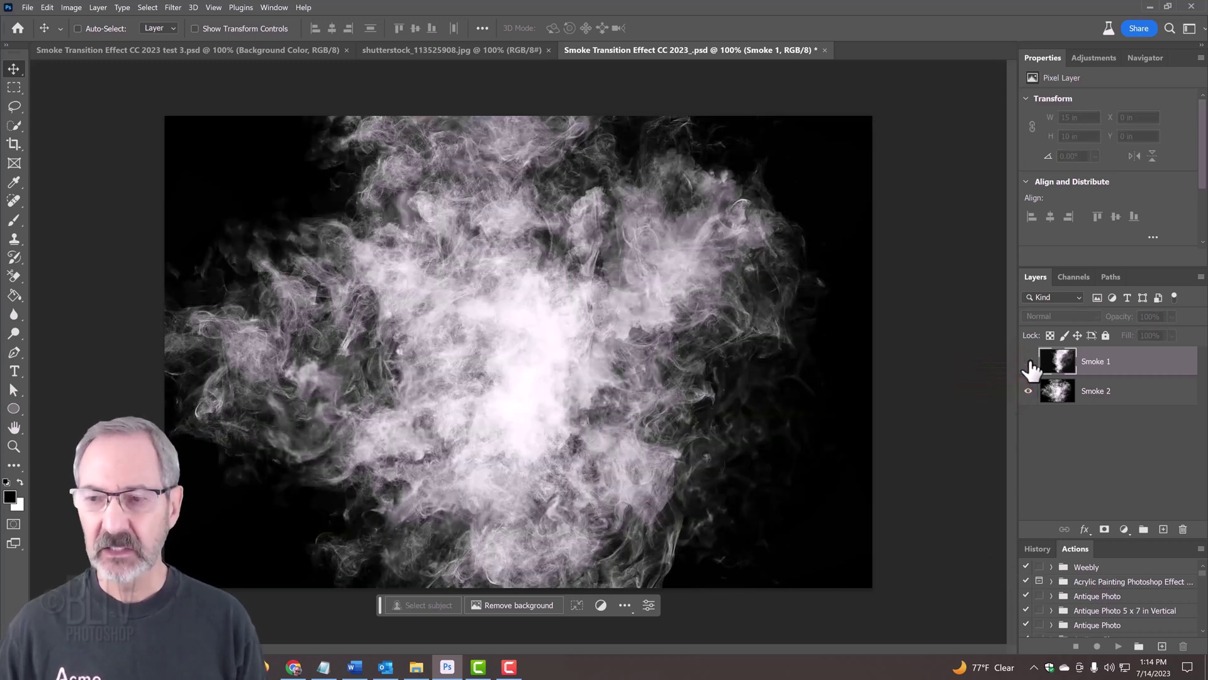
{"action": "left_click", "coordinate": [1029, 362]}
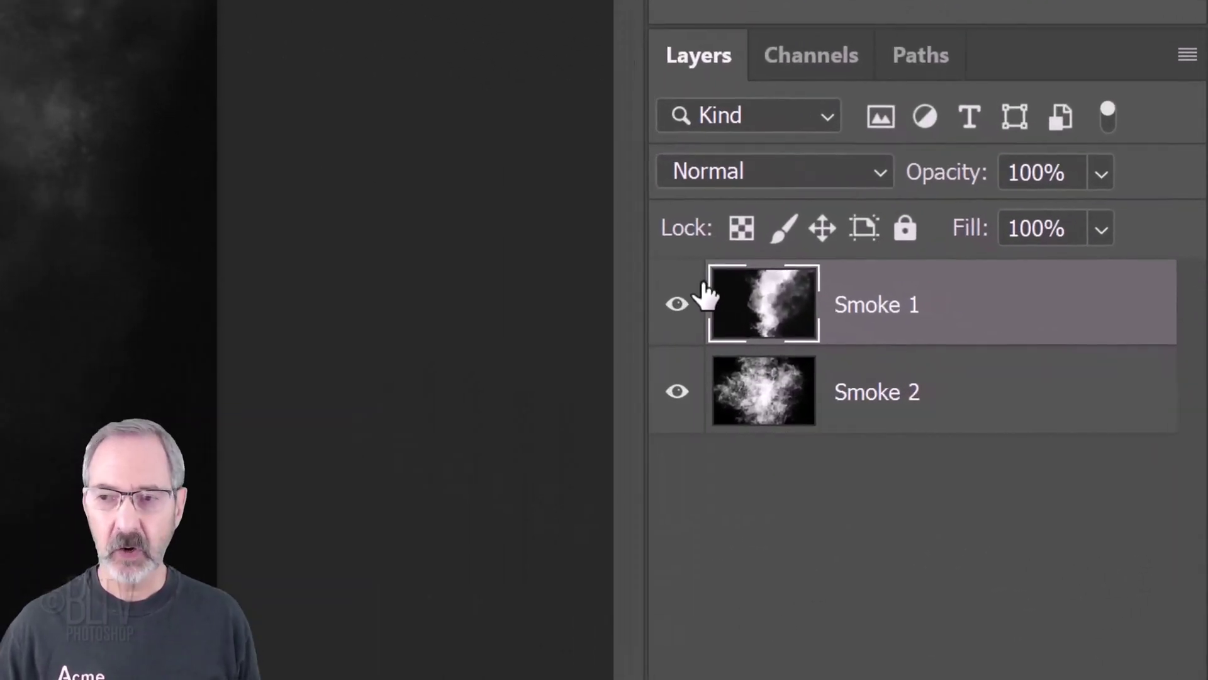
{"action": "left_click", "coordinate": [811, 61]}
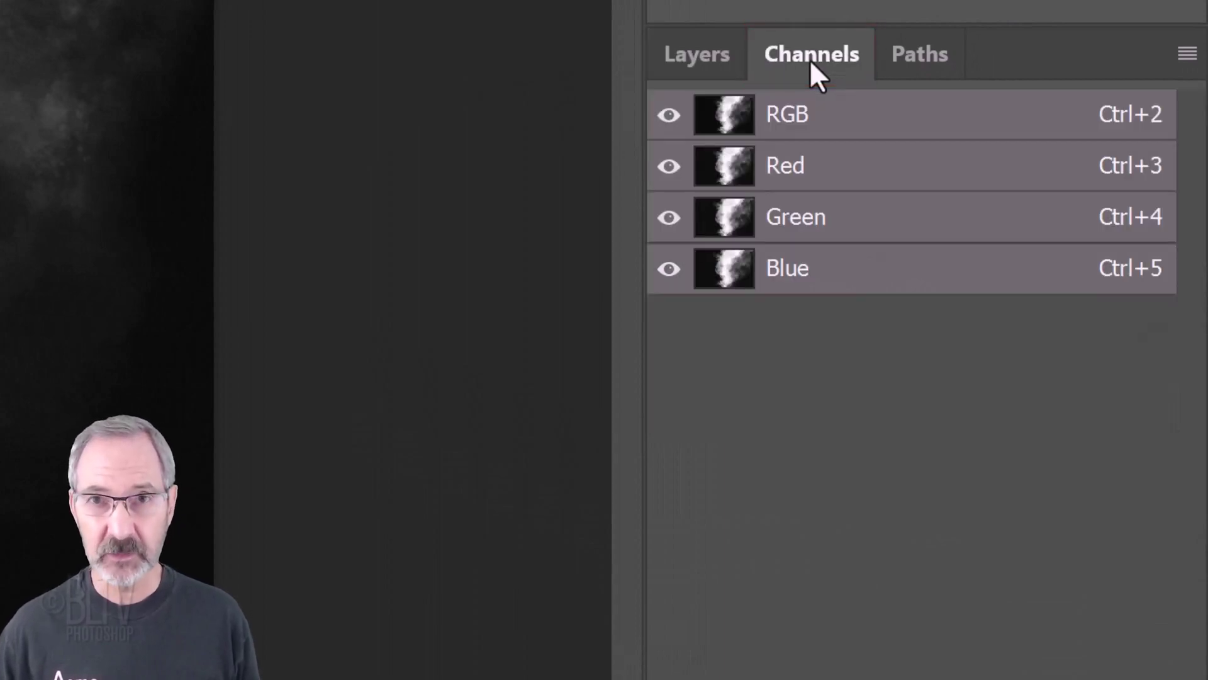
{"action": "left_click", "coordinate": [725, 122], "text": "ctrl"}
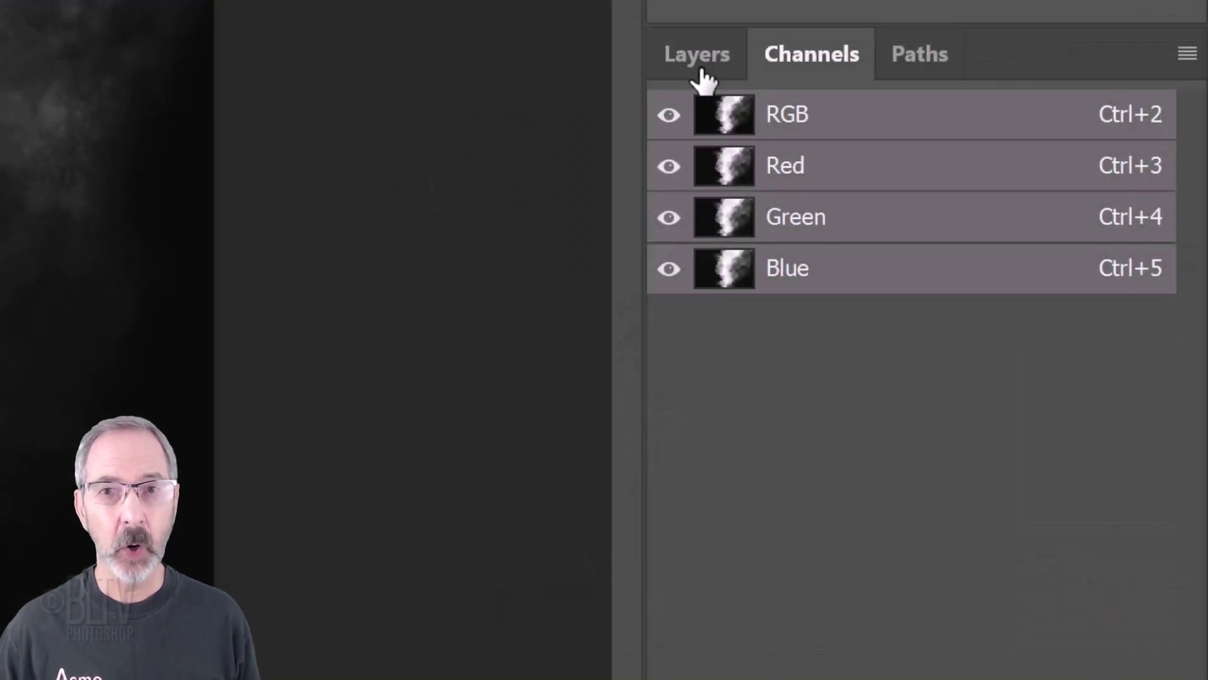
{"action": "left_click", "coordinate": [1035, 277]}
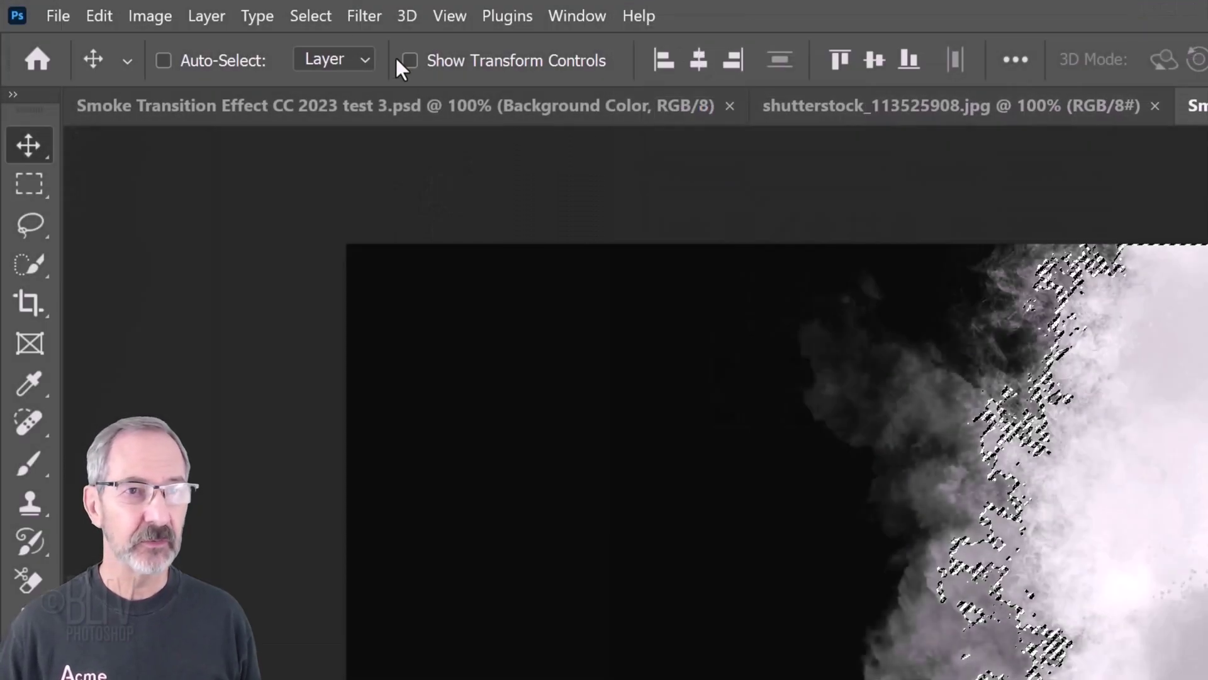
Save the selection as a new Smoke 1 channel and deselect.
{"action": "left_click", "coordinate": [312, 17]}
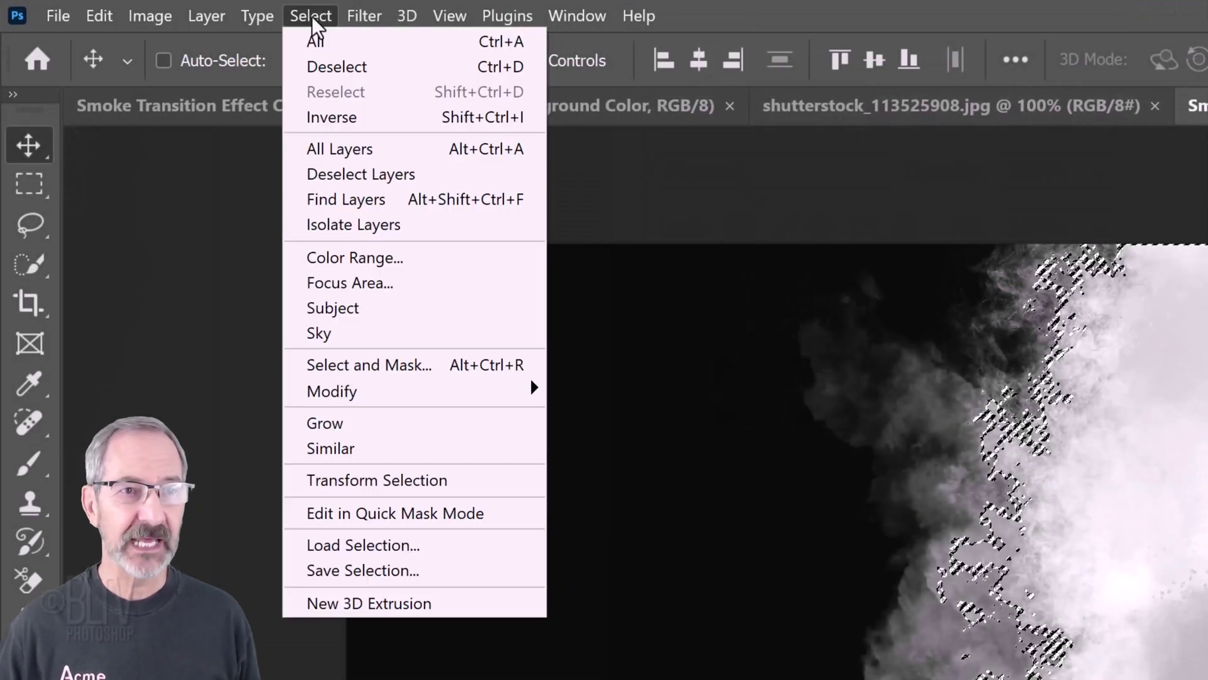
{"action": "left_click", "coordinate": [347, 571]}
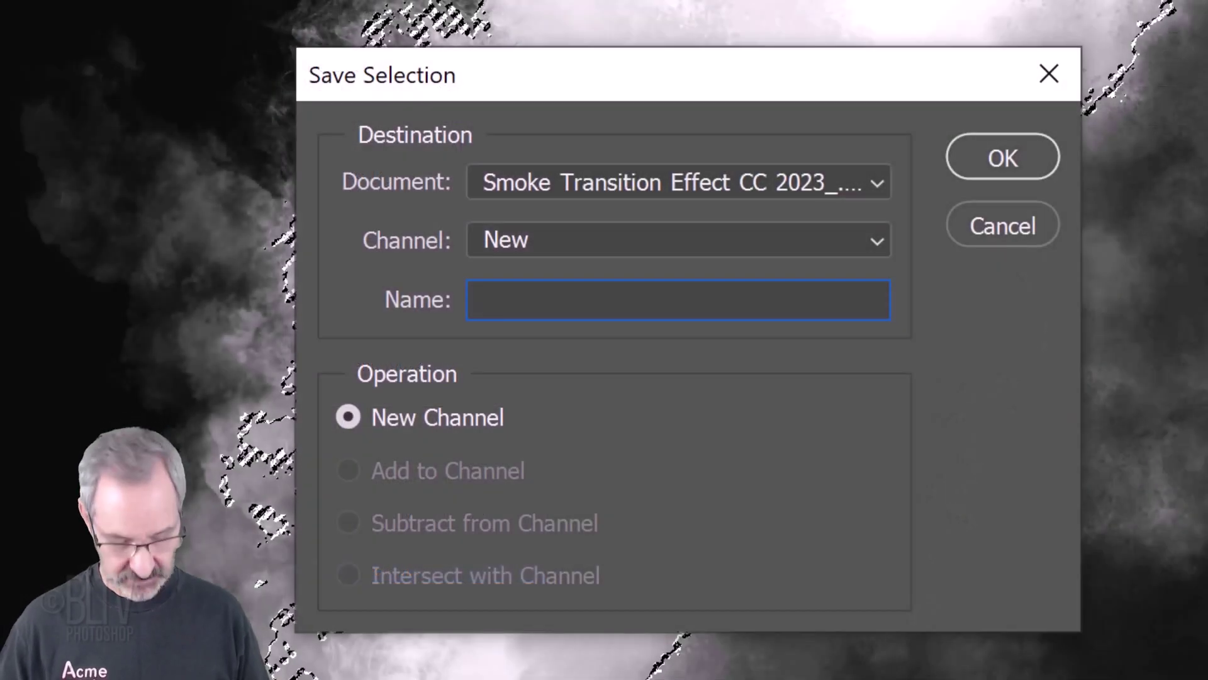
{"action": "type", "text": "Smoke 1"}
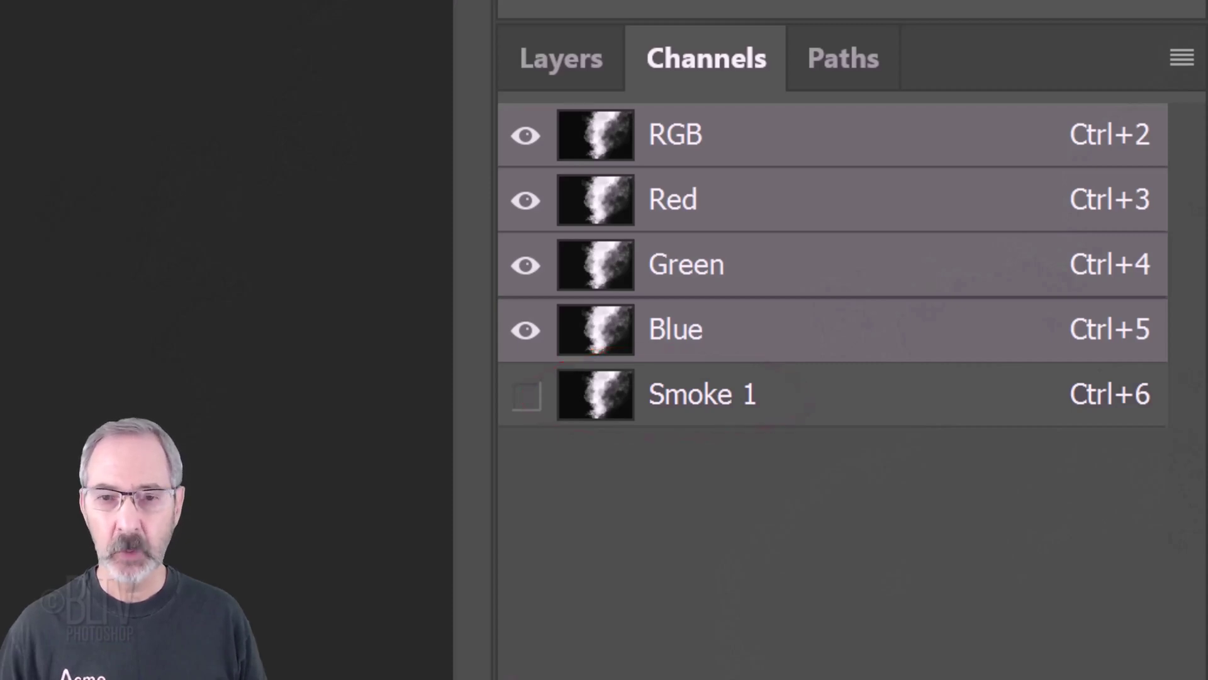
{"action": "left_click", "coordinate": [566, 60]}
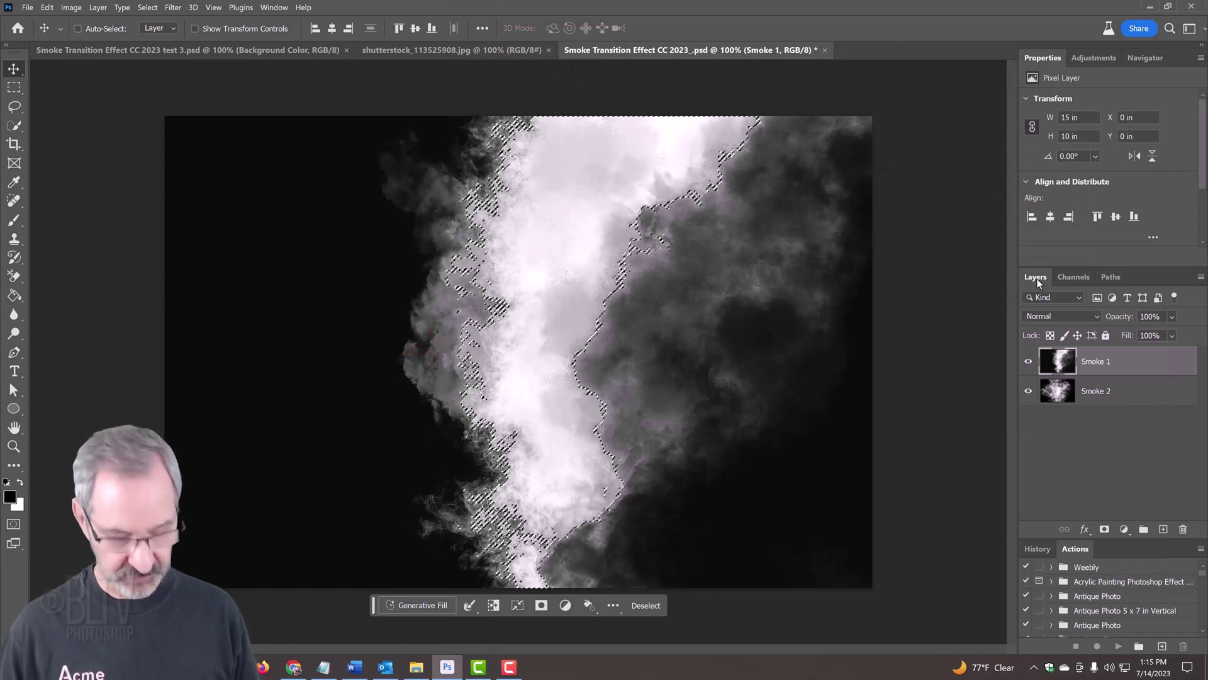
{"action": "key", "text": "ctrl+d"}
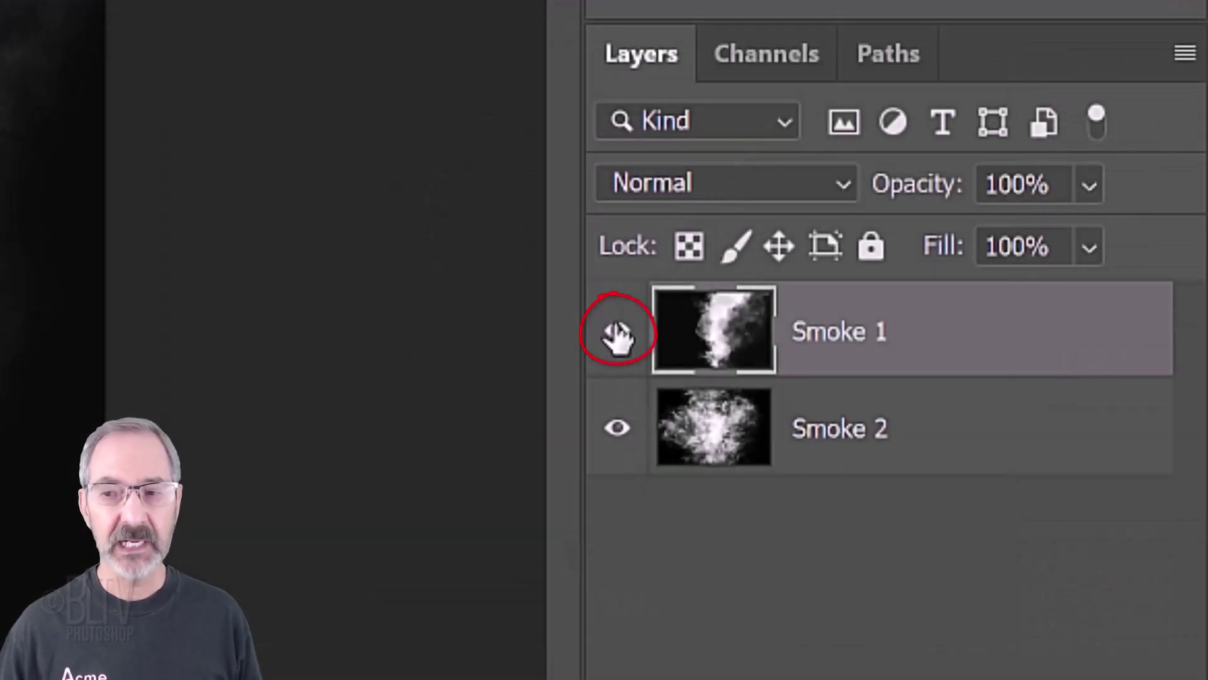
Hide Smoke 1 and load the Smoke 2 smoke's brightness as a selection from the RGB channel.
{"action": "left_click", "coordinate": [616, 333]}
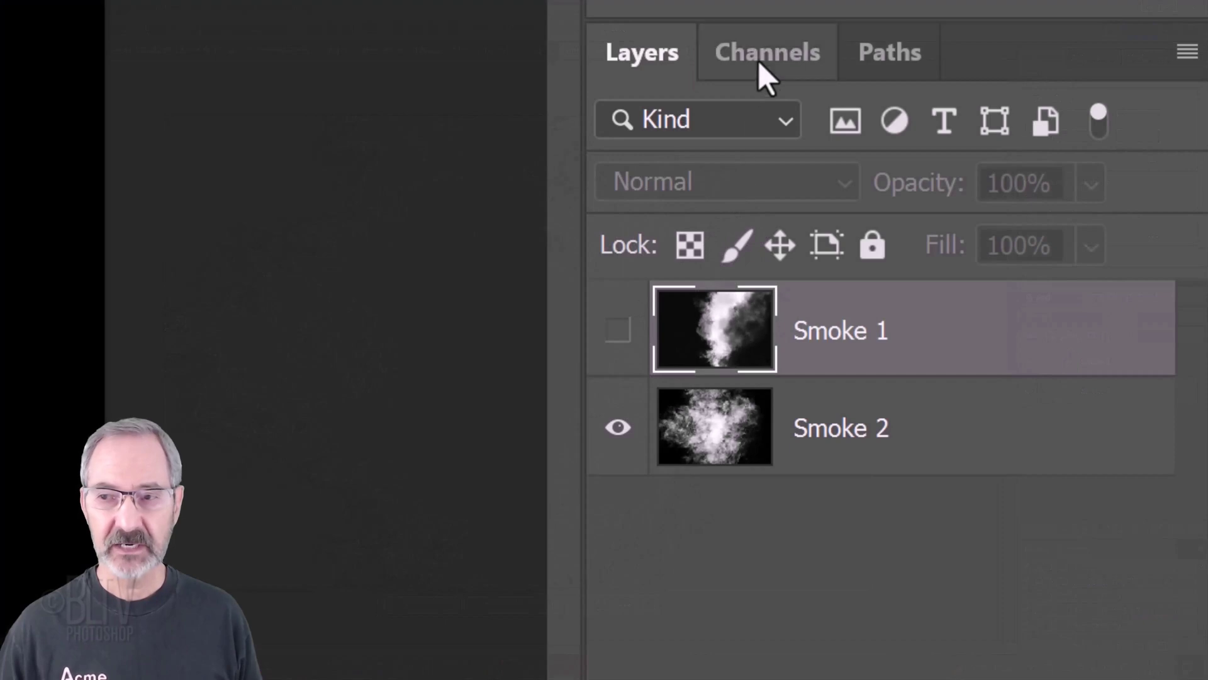
{"action": "left_click", "coordinate": [1067, 276]}
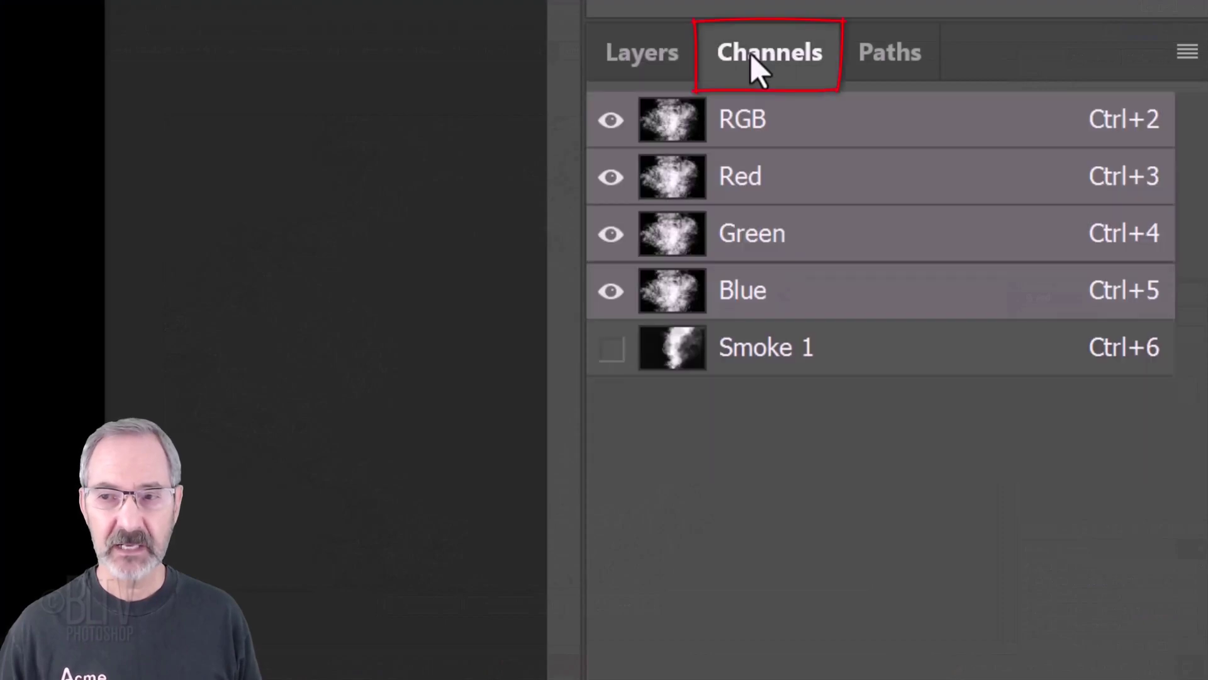
{"action": "key", "text": "ctrl"}
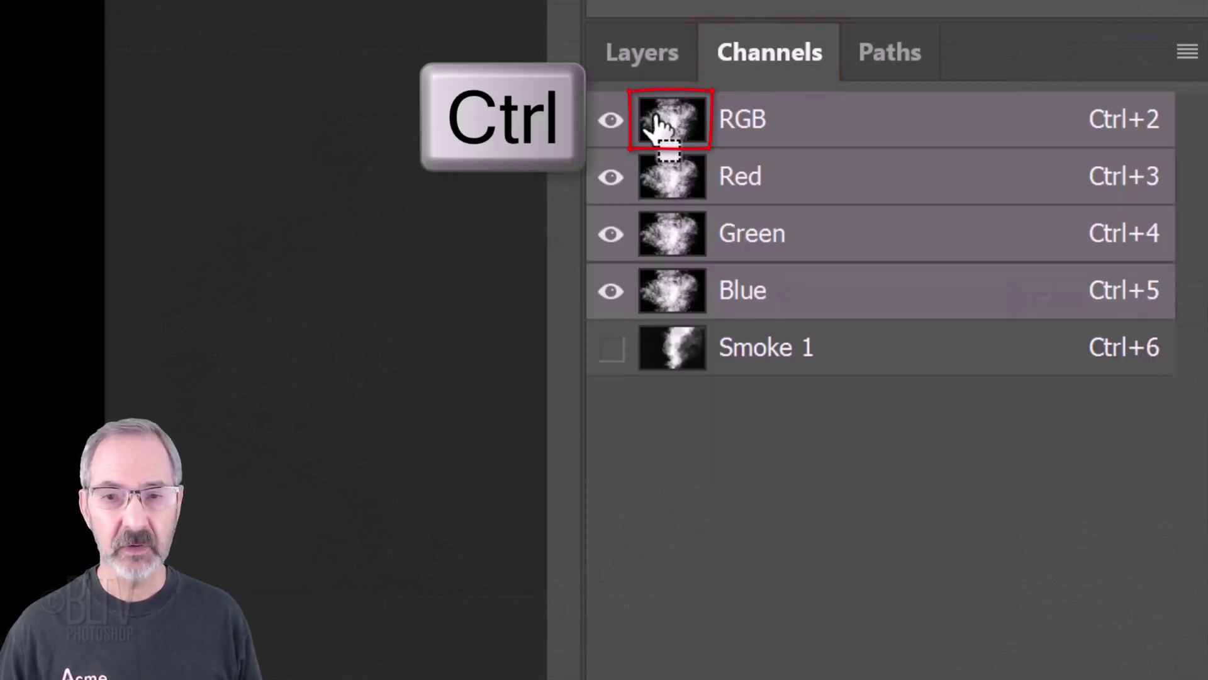
{"action": "left_click", "coordinate": [661, 123], "text": "ctrl"}
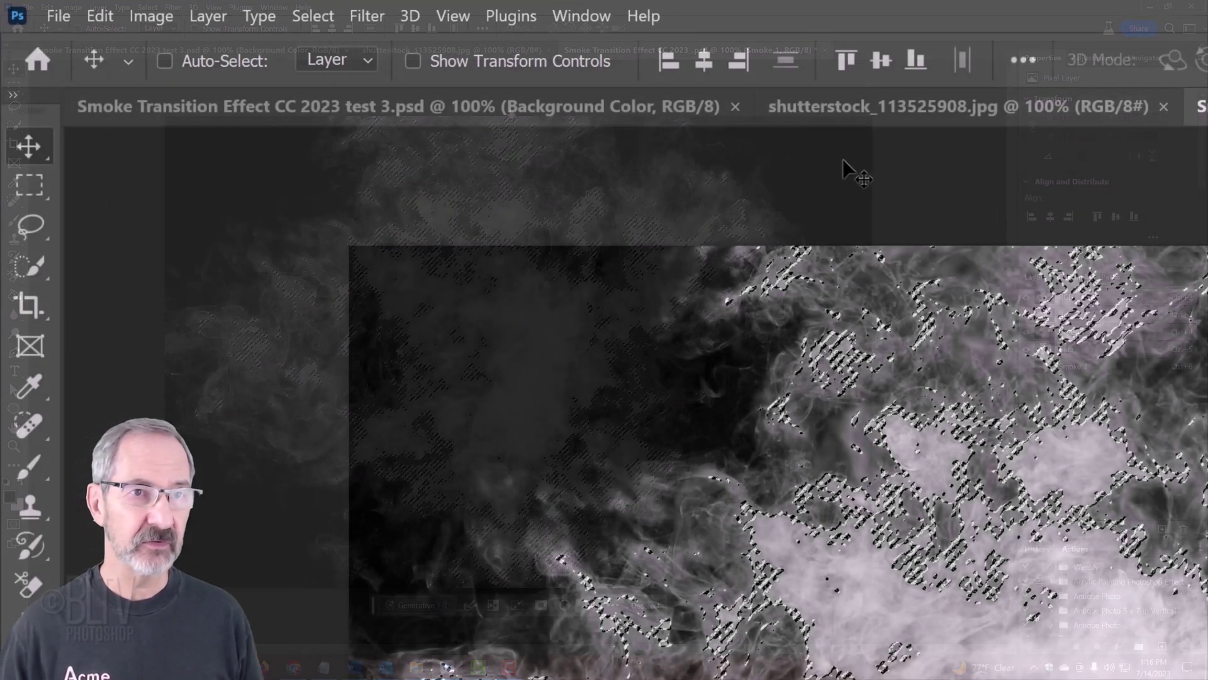
Save the selection as a new Smoke 2 channel and deselect.
{"action": "left_click", "coordinate": [313, 16]}
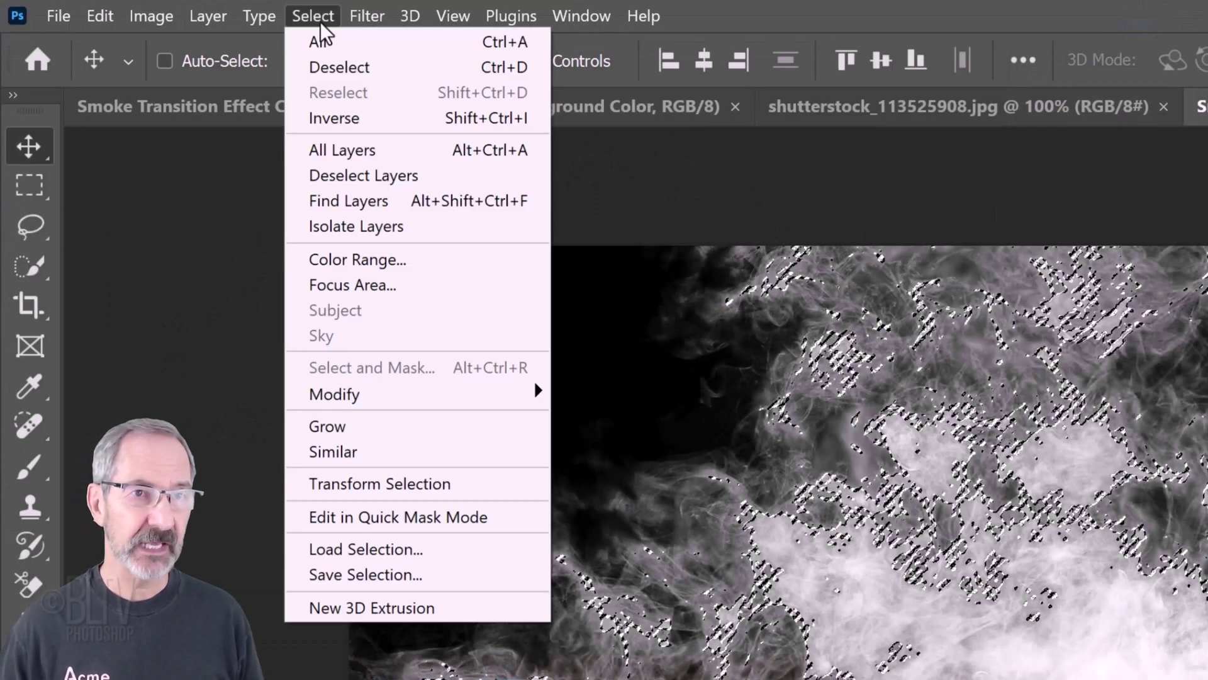
{"action": "left_click", "coordinate": [370, 575]}
{"action": "type", "text": "S"}
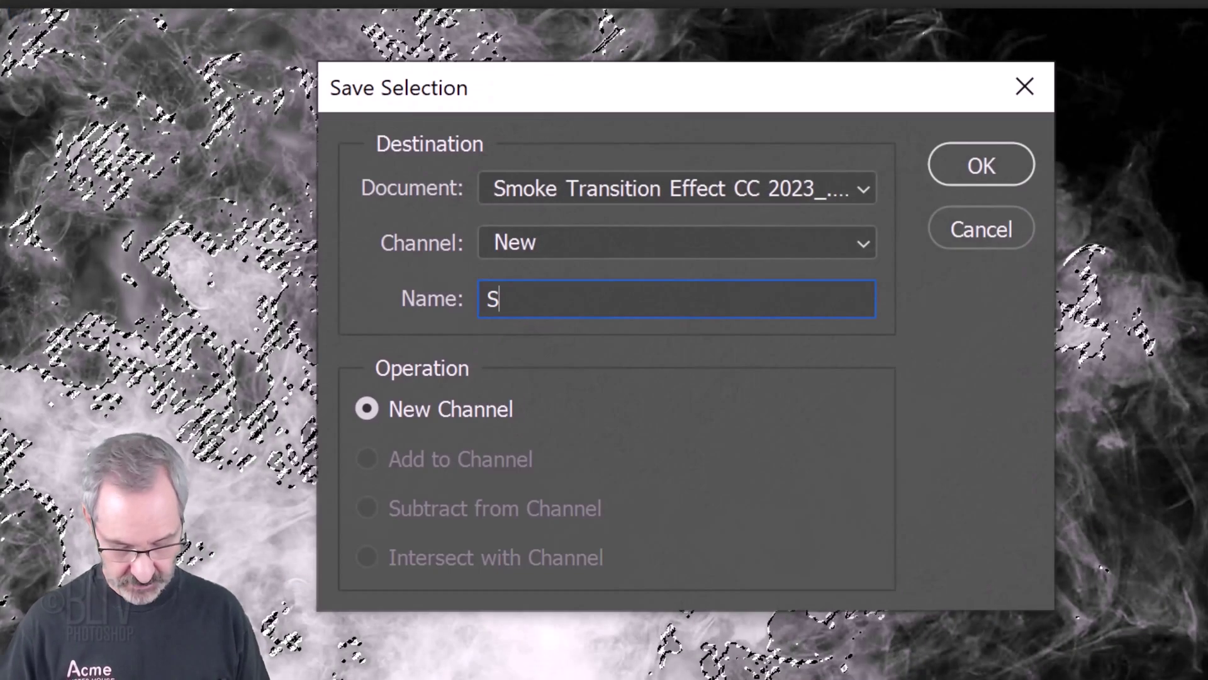
{"action": "type", "text": "moke 2"}
{"action": "key", "text": "Return"}
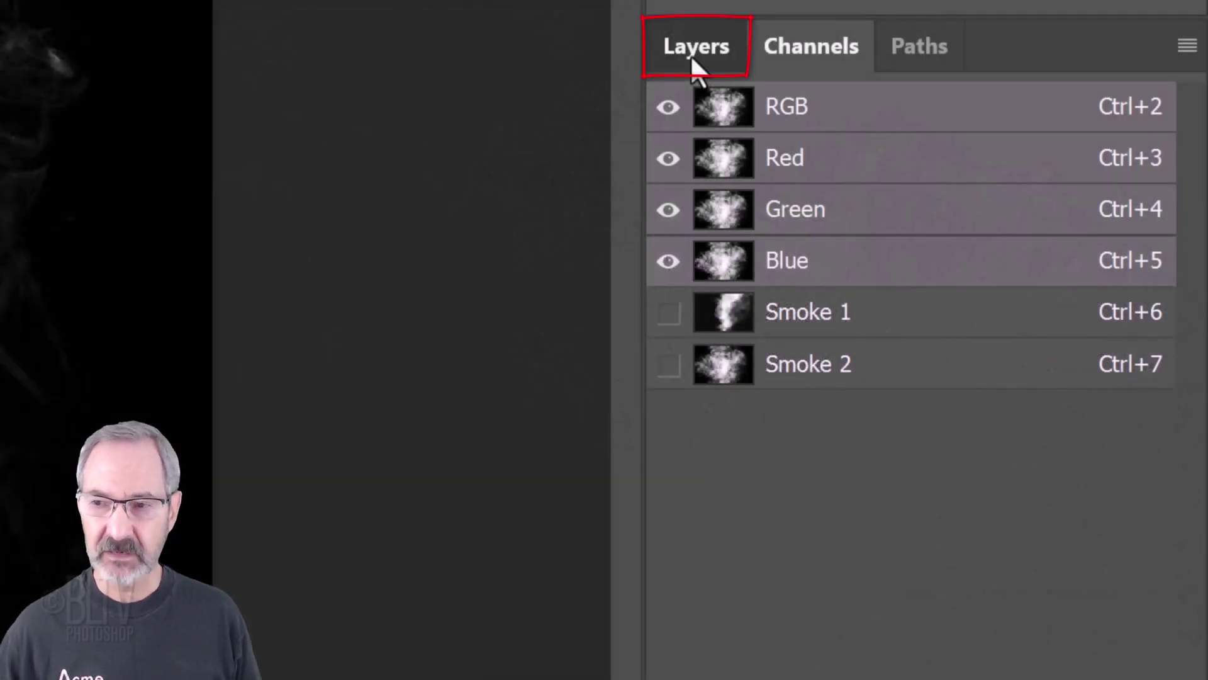
{"action": "left_click", "coordinate": [689, 54]}
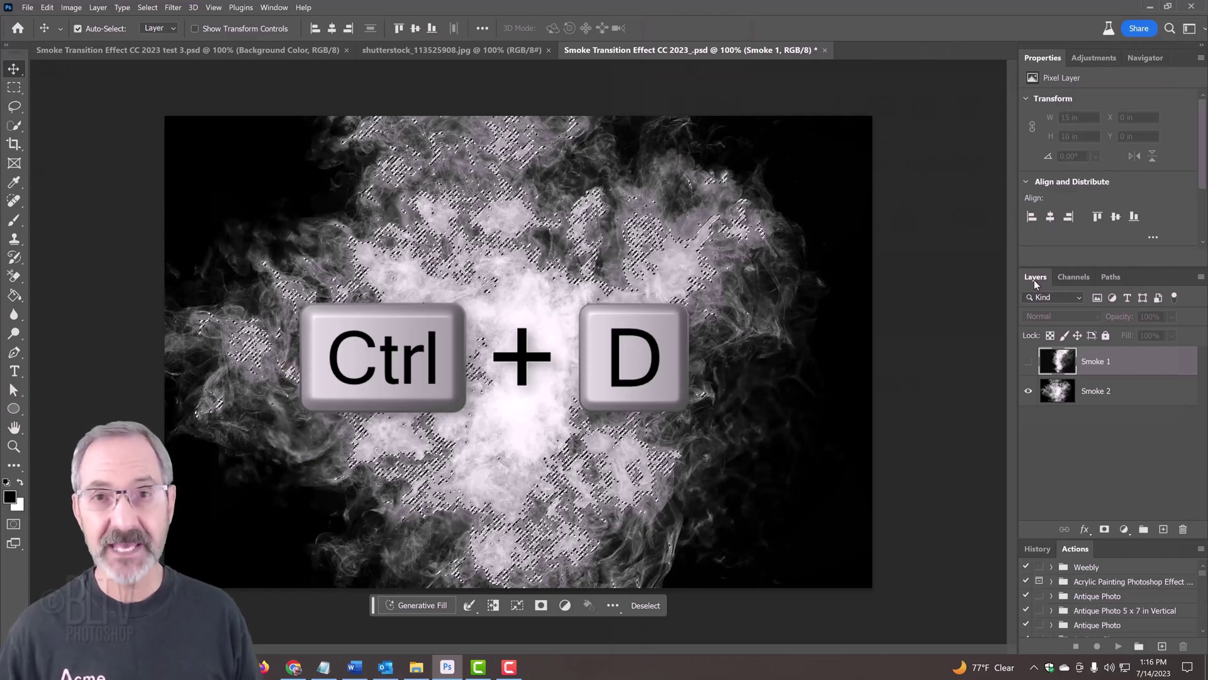
{"action": "key", "text": "ctrl+d"}
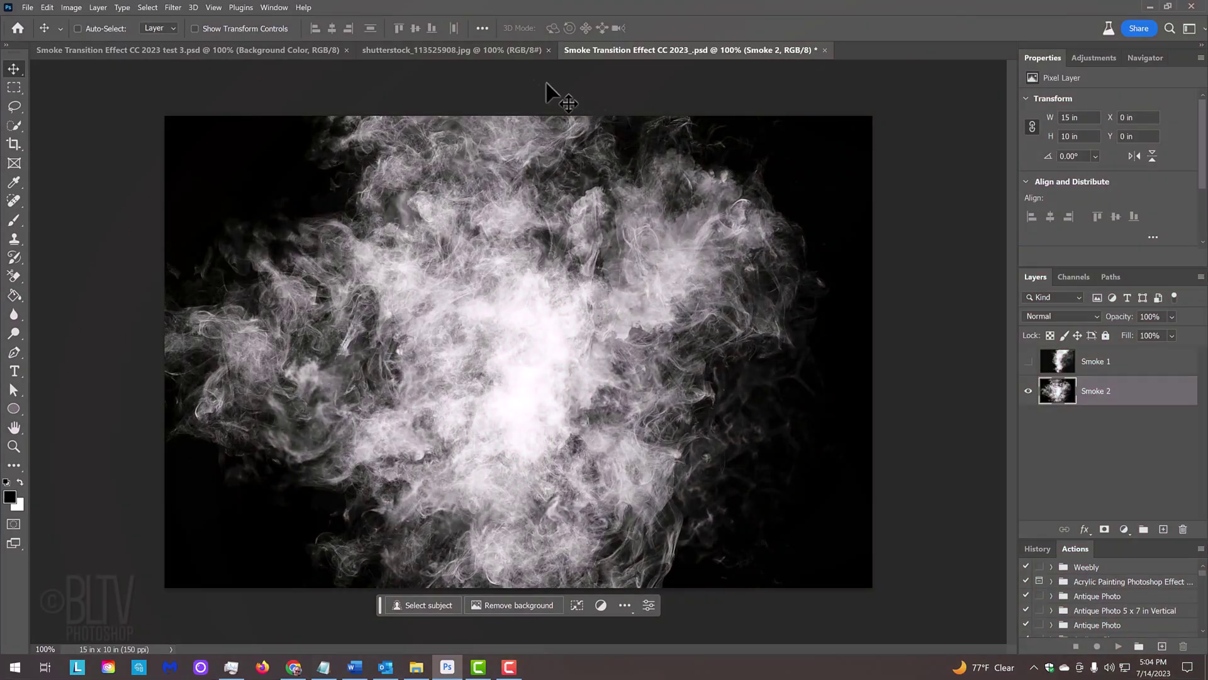
Switch to the shutterstock_113525908.jpg portrait document and bring up the Window menu.
{"action": "left_click", "coordinate": [450, 51]}
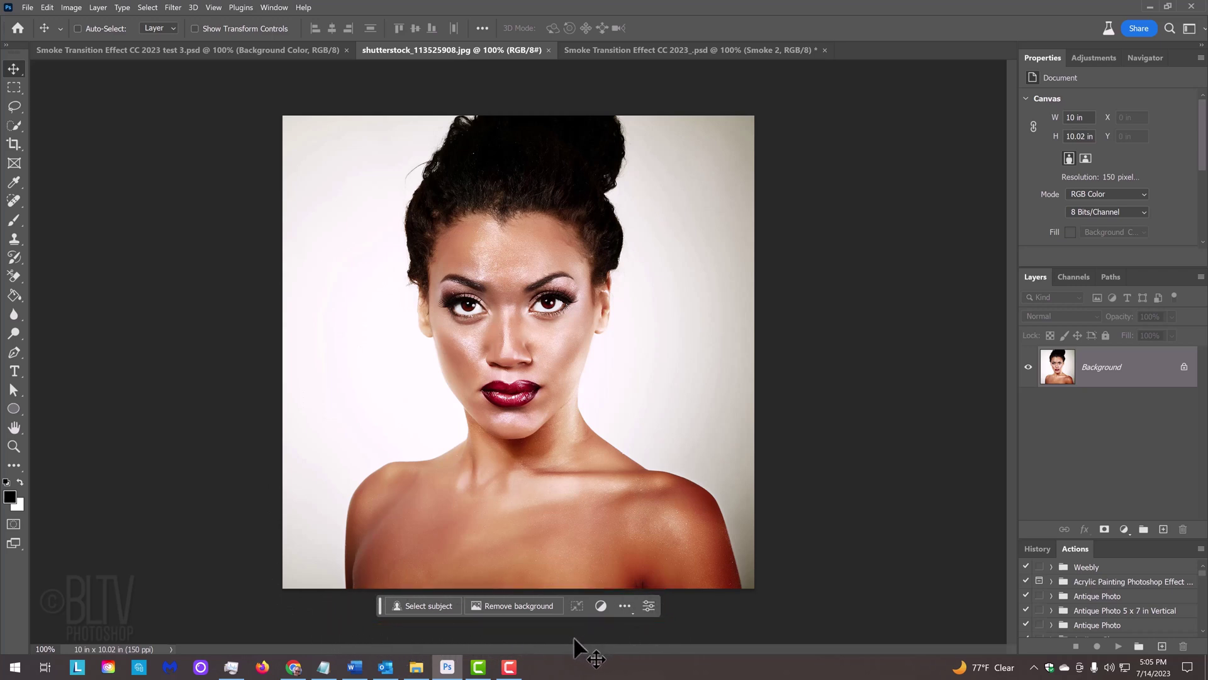
{"action": "left_click", "coordinate": [273, 8]}
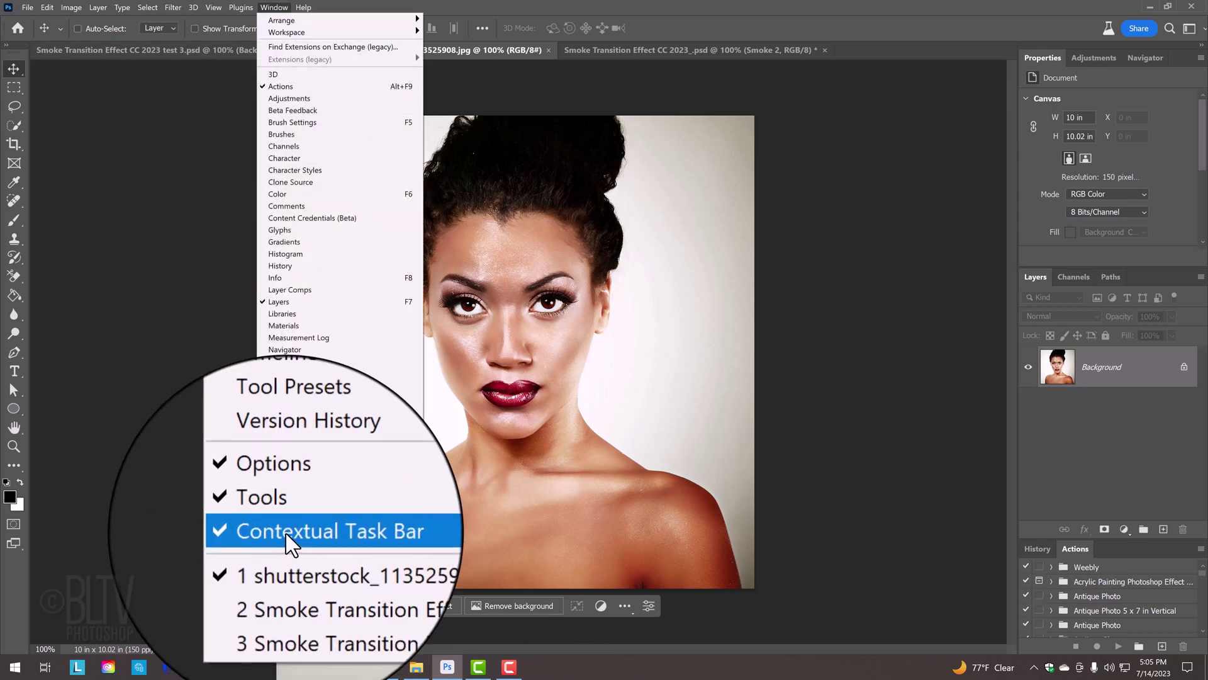
Hide the Contextual Task Bar and select the woman with the Quick Selection tool's Select Subject.
{"action": "left_click", "coordinate": [285, 528]}
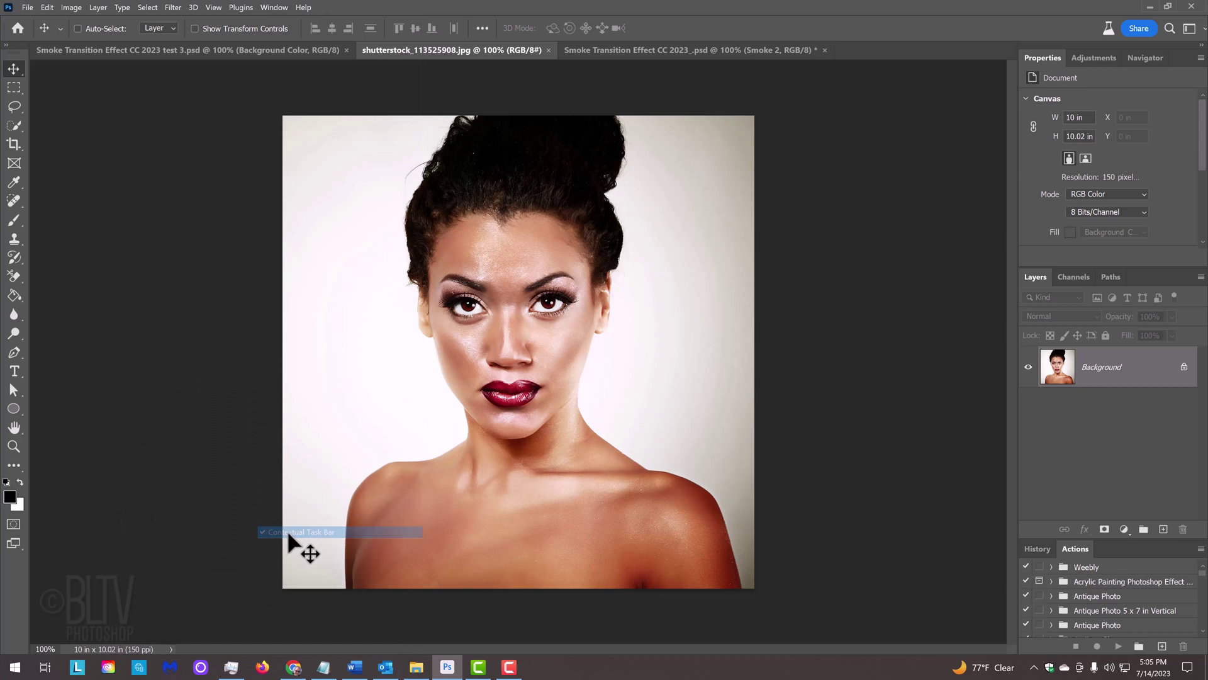
{"action": "left_click", "coordinate": [18, 127]}
{"action": "right_click", "coordinate": [19, 126]}
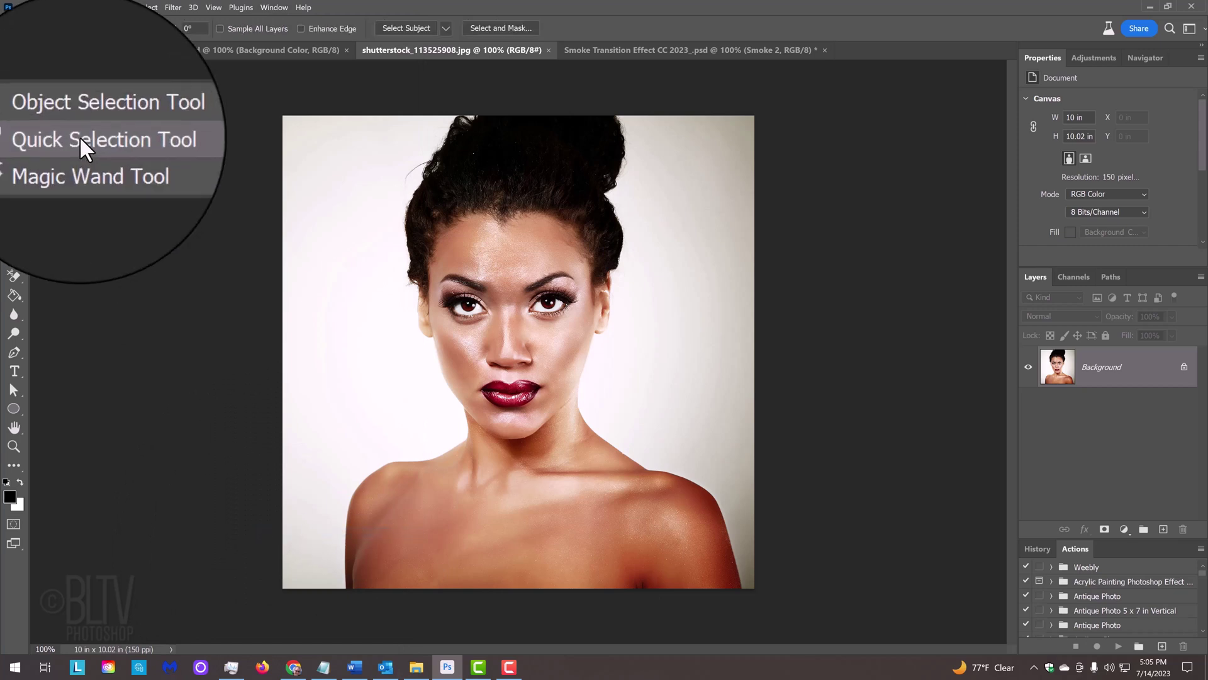
{"action": "left_click", "coordinate": [81, 135]}
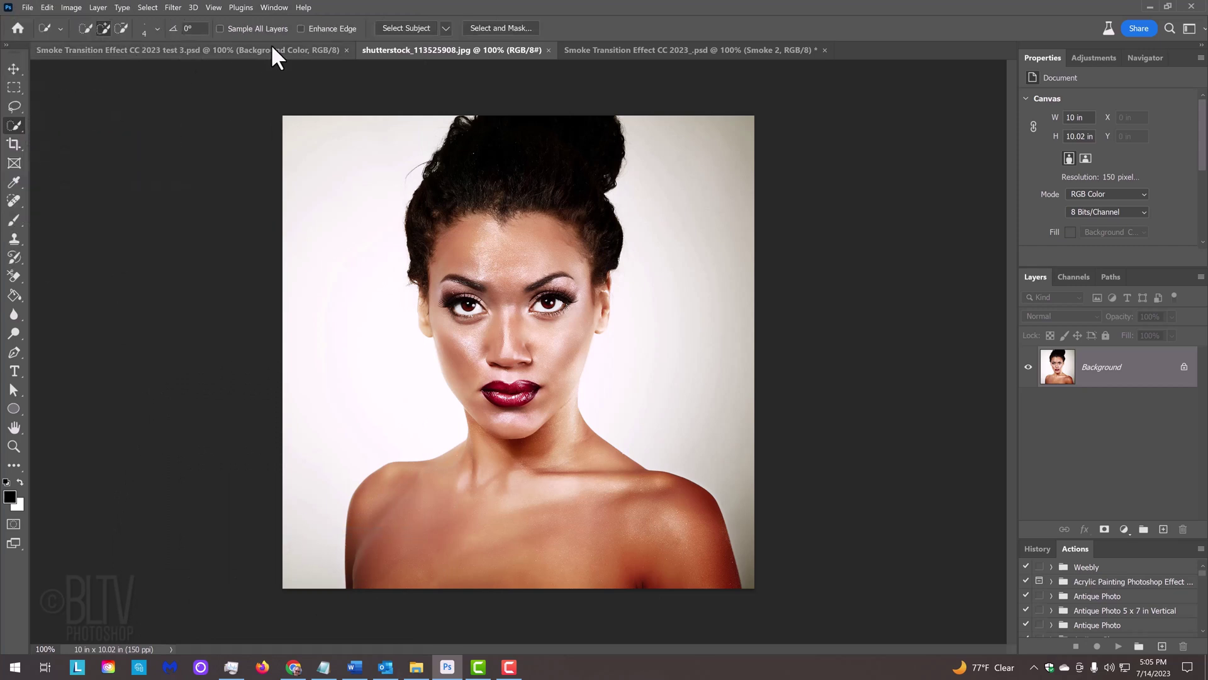
{"action": "left_click", "coordinate": [409, 27]}
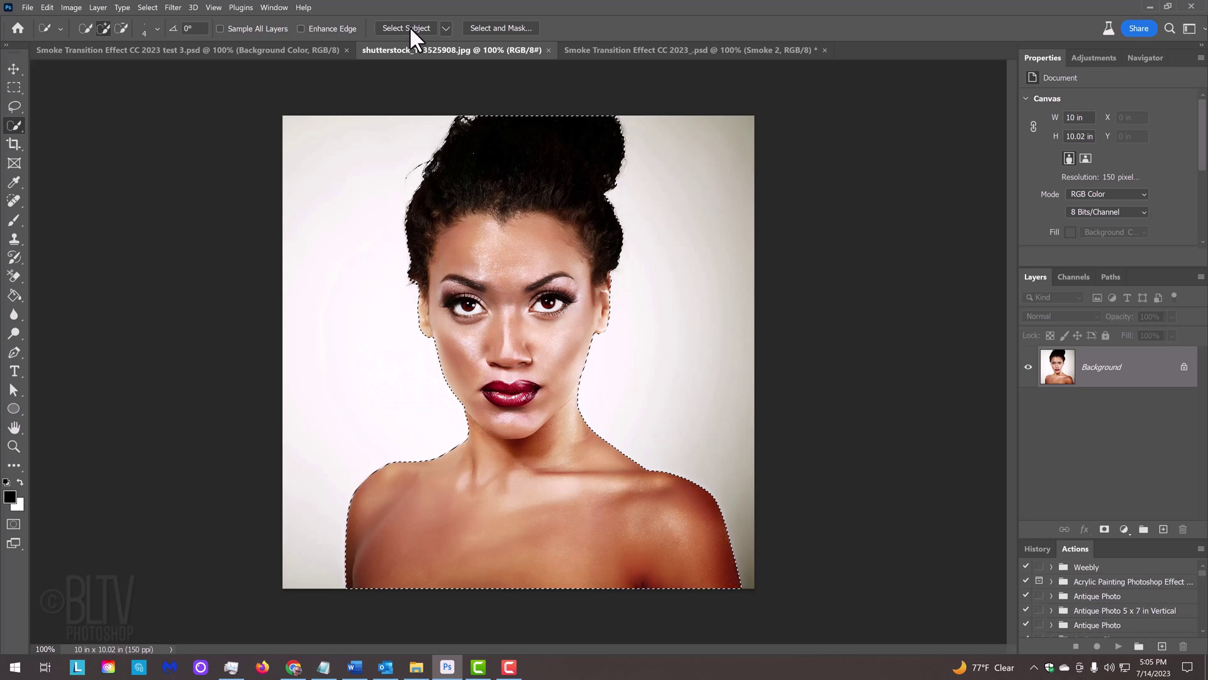
Check the subject selection in Quick Mask preview and bring up the Select menu.
{"action": "key", "text": "q"}
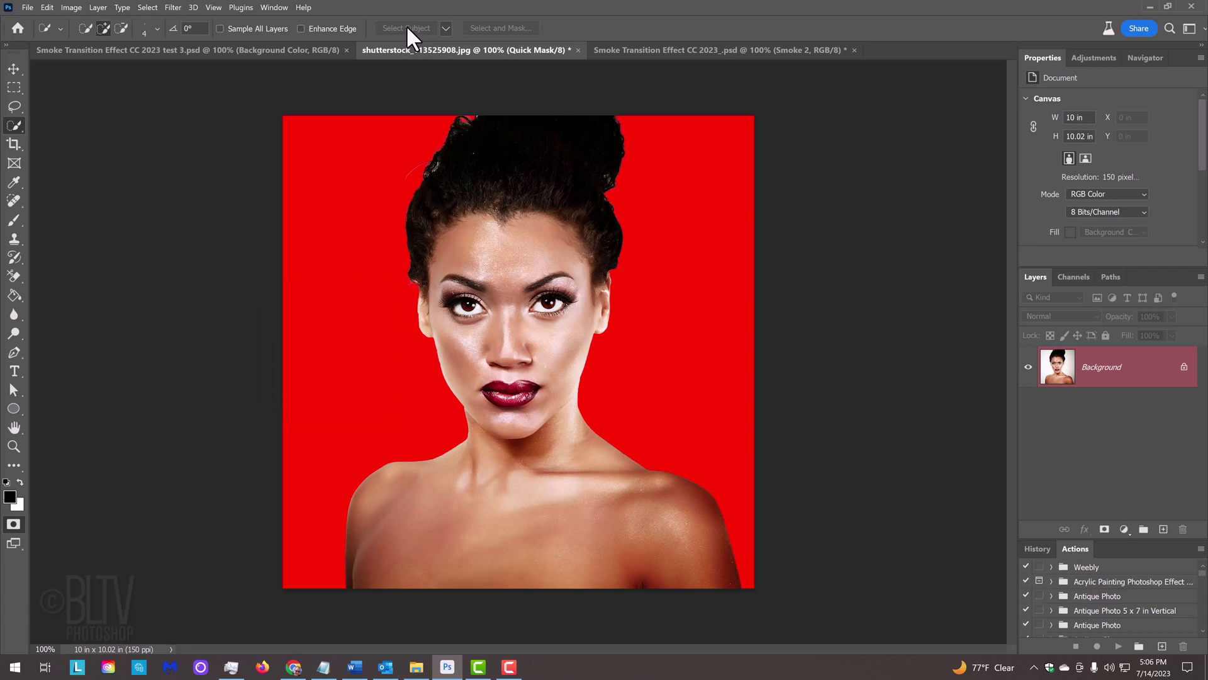
{"action": "key", "text": "q"}
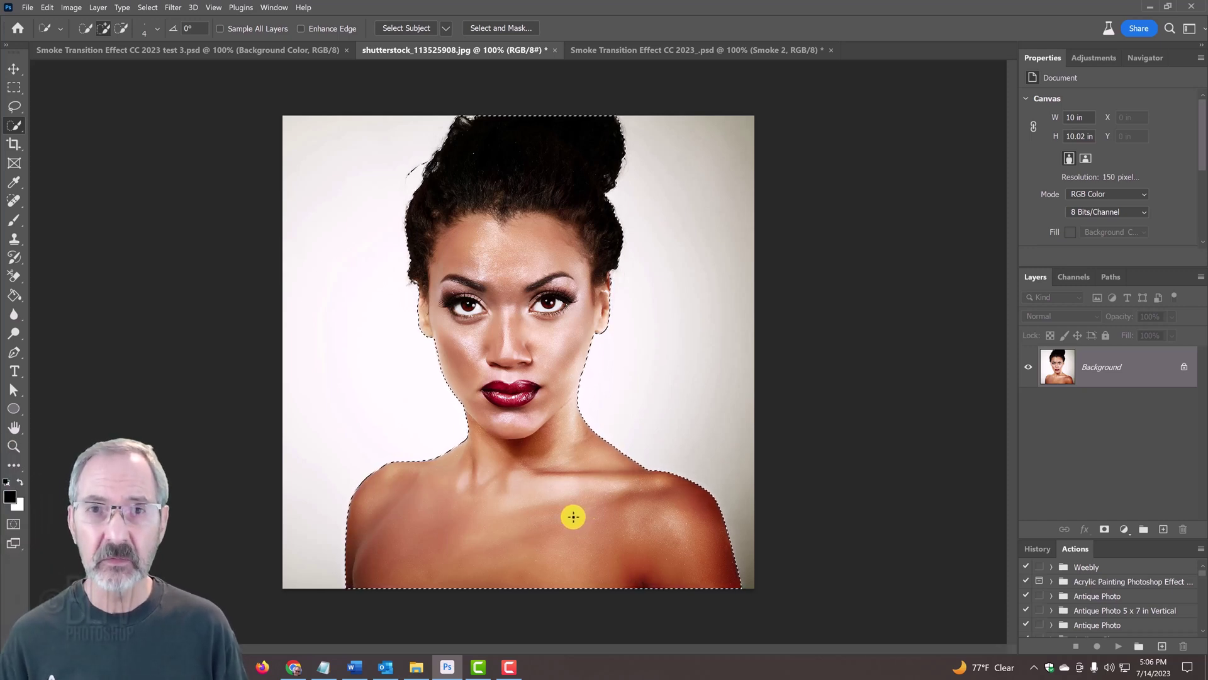
{"action": "key", "text": "alt"}
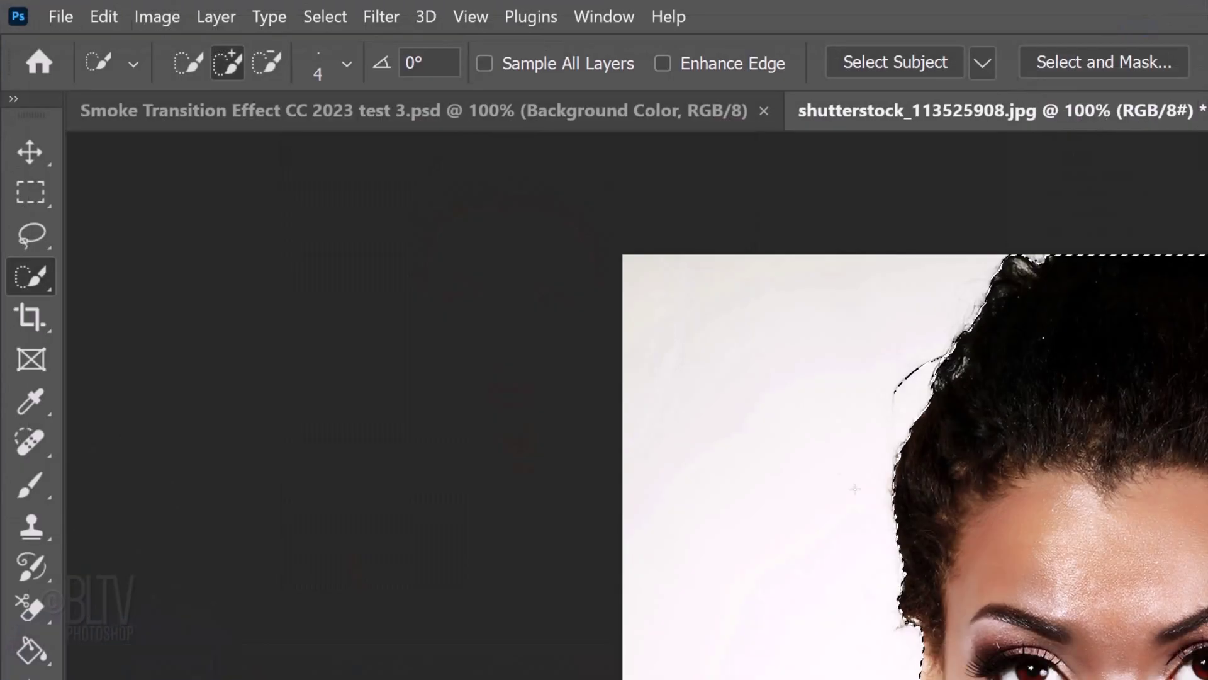
{"action": "left_click", "coordinate": [147, 7]}
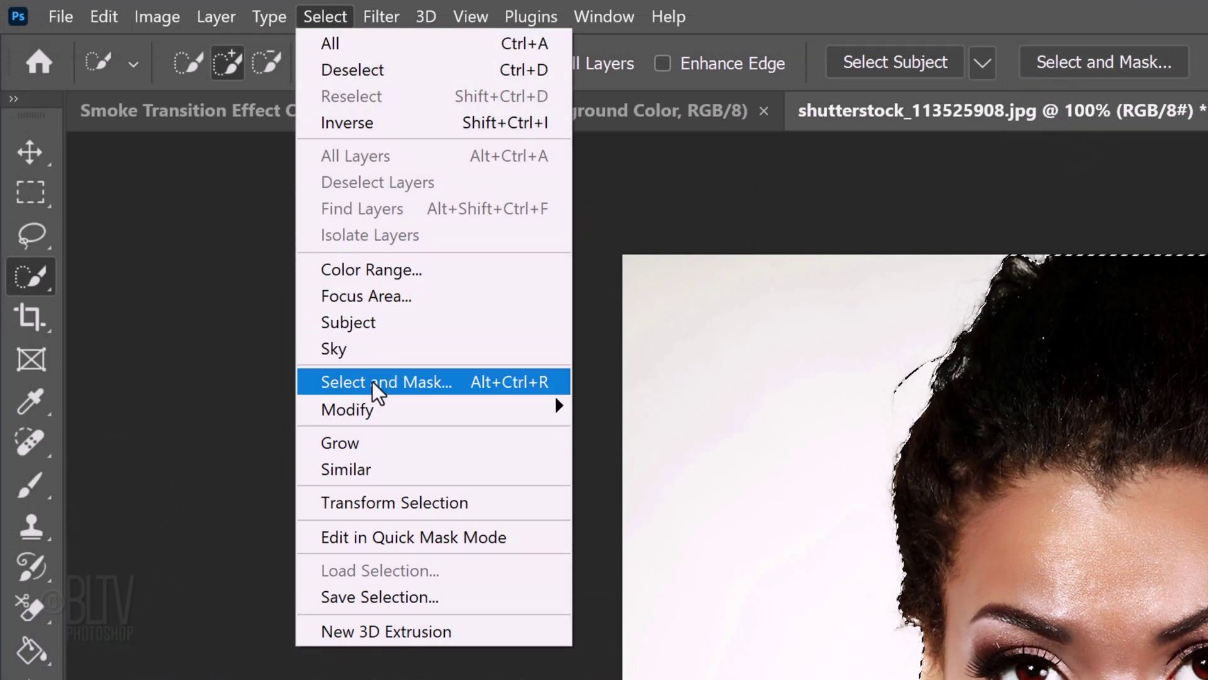
In Refine Edge with Smart Radius on, brush along the hair edges to refine them.
{"action": "key", "text": "shift"}
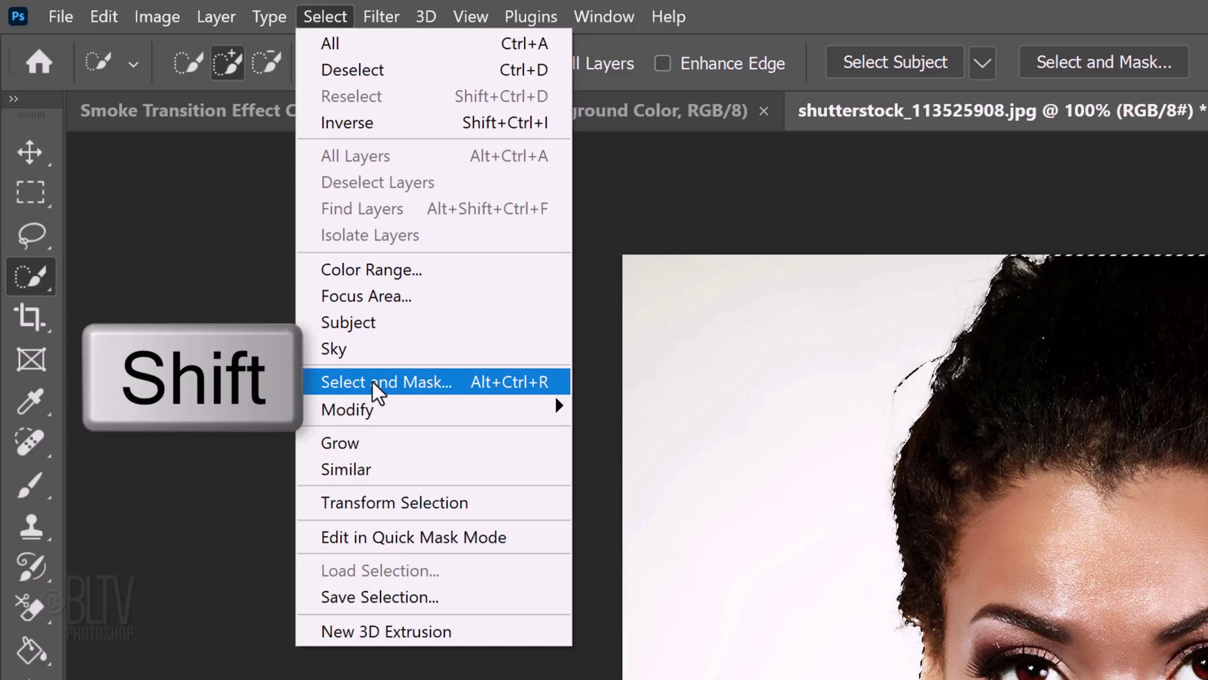
{"action": "left_click", "coordinate": [375, 384], "text": "shift"}
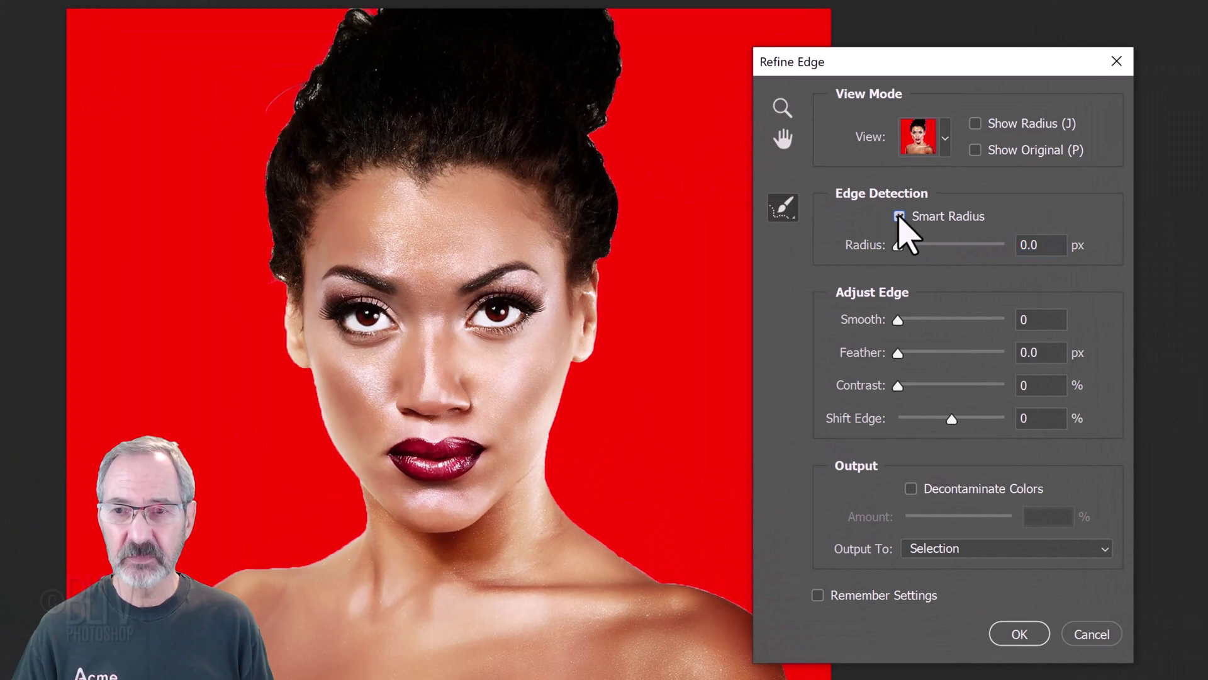
{"action": "left_click", "coordinate": [900, 217]}
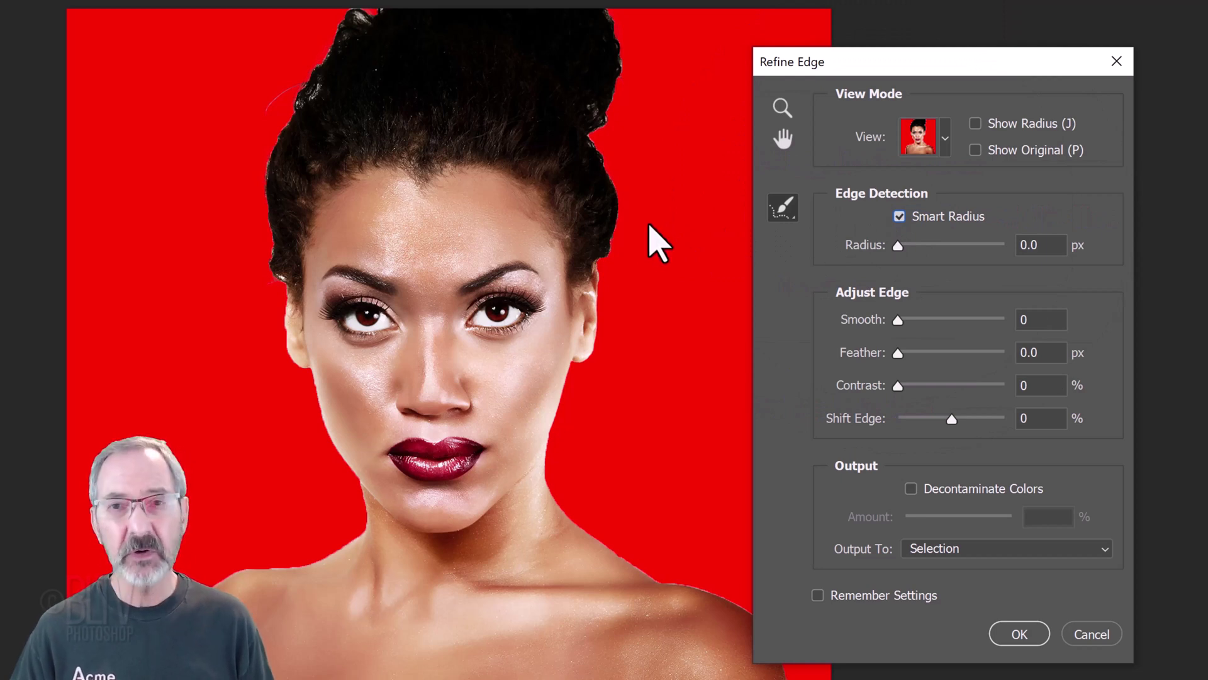
{"action": "key", "text": "Caps_Lock"}
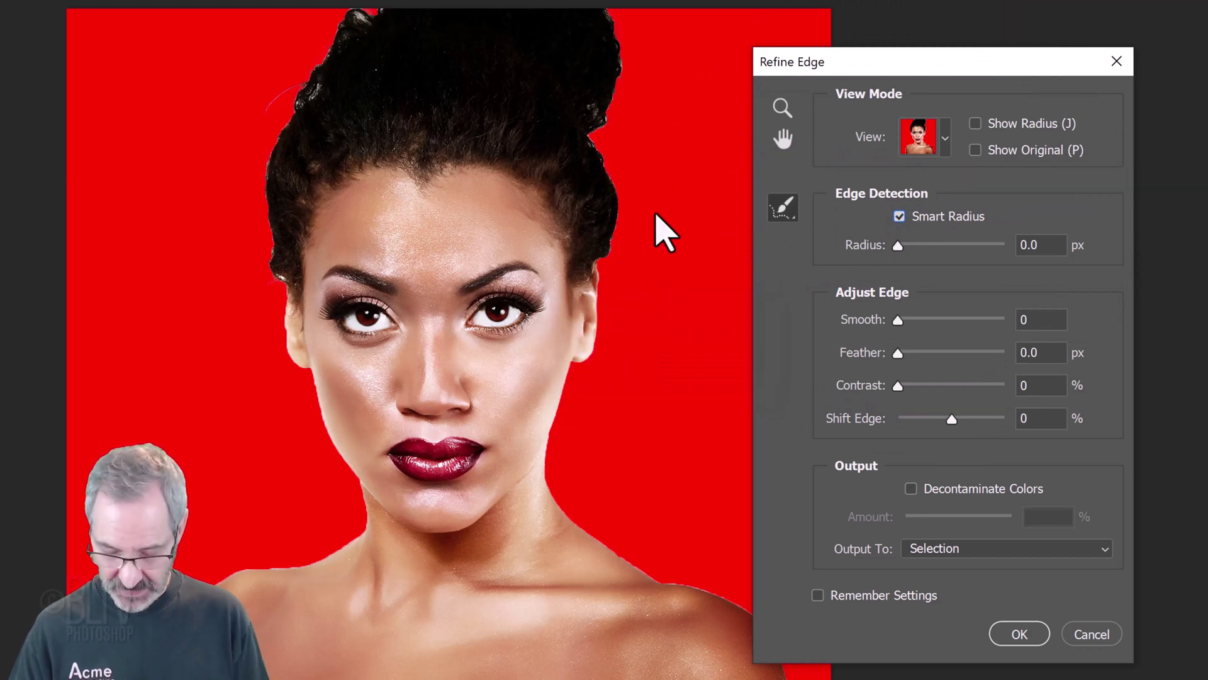
{"action": "key", "text": "bracketright"}
{"action": "key", "text": "bracketleft"}
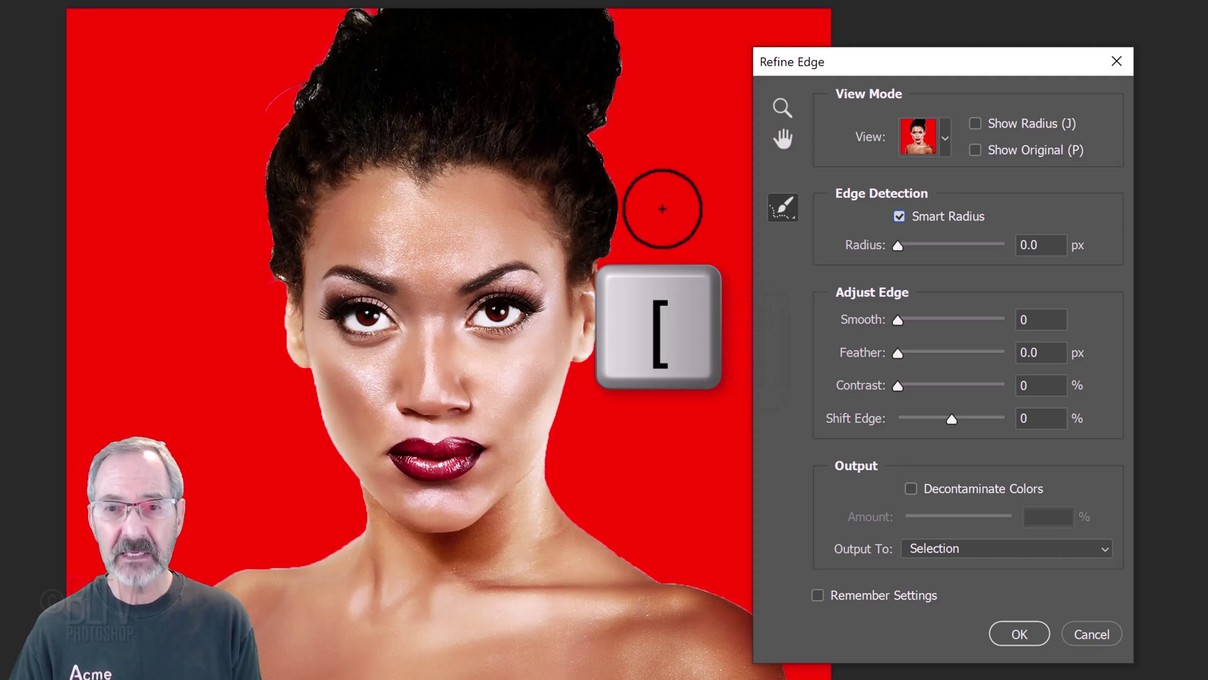
{"action": "key", "text": "bracketleft"}
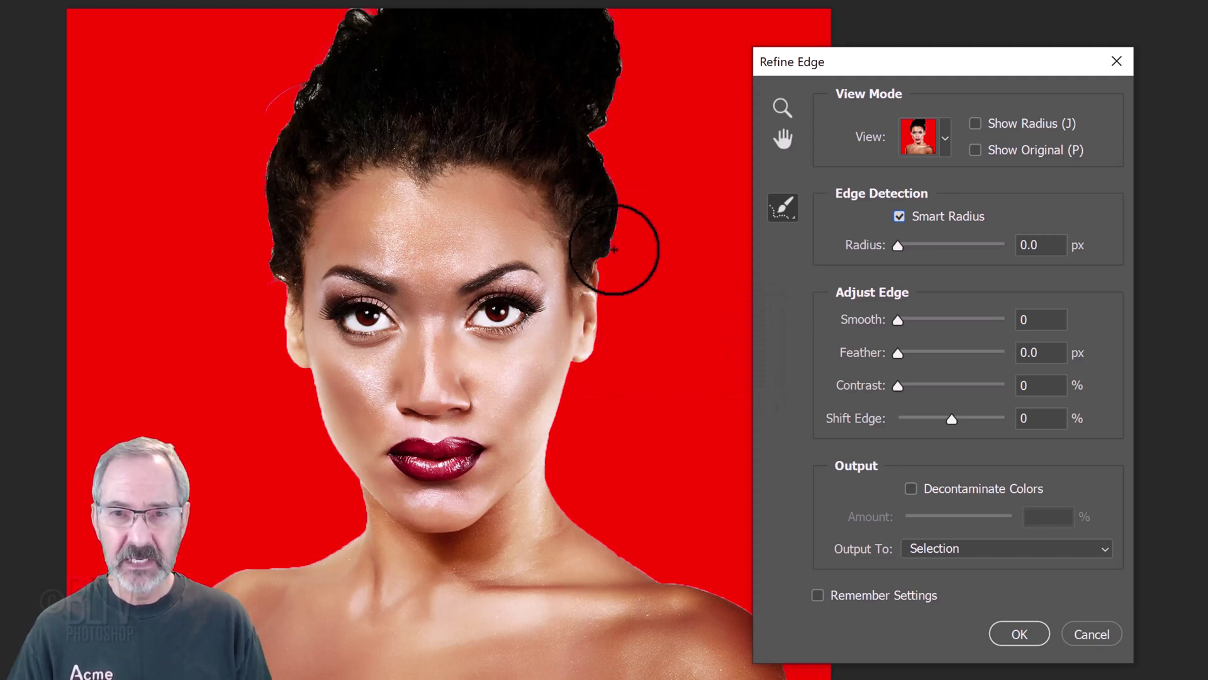
{"action": "left_click_drag", "start_coordinate": [613, 248], "coordinate": [618, 9]}
{"action": "left_click_drag", "start_coordinate": [326, 14], "coordinate": [269, 181]}
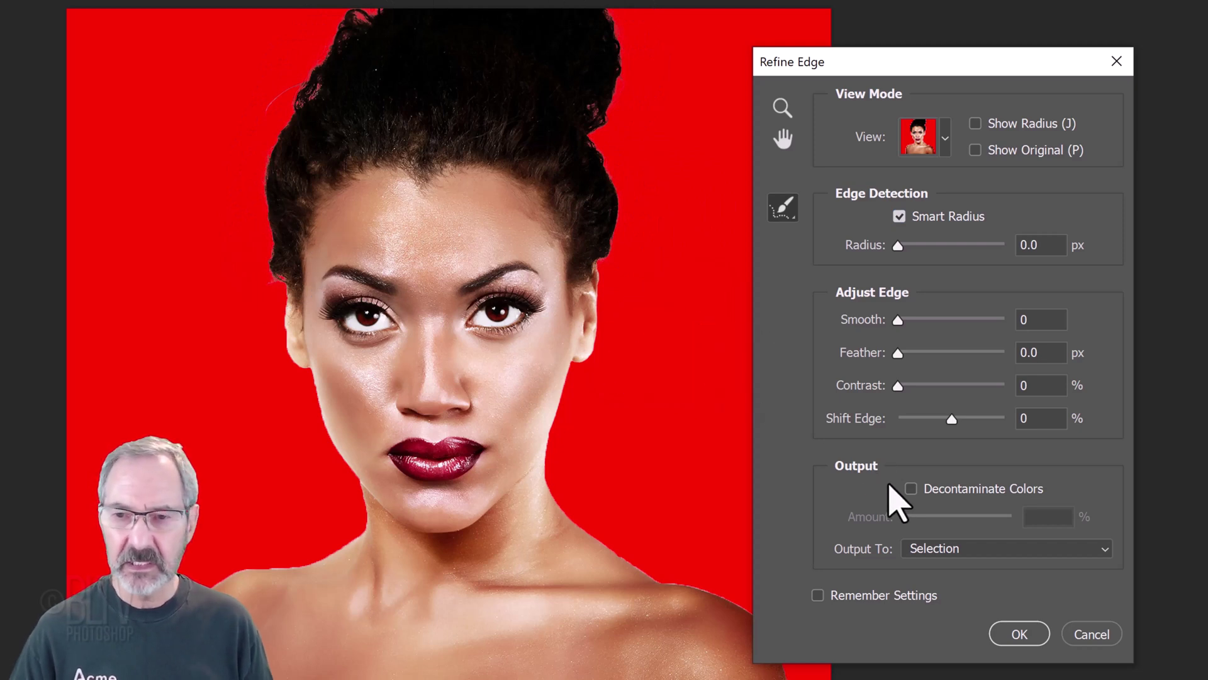
Decontaminate colours at 100%, output the cut-out to a new layer and apply.
{"action": "left_click", "coordinate": [910, 490]}
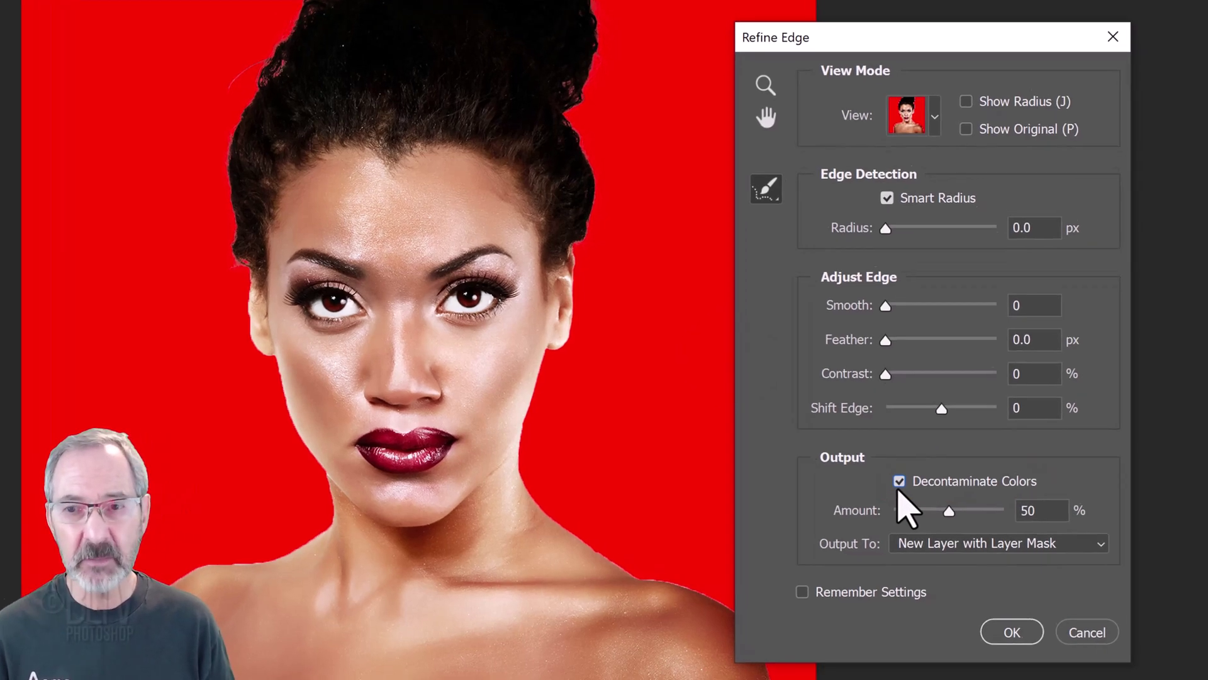
{"action": "left_click_drag", "start_coordinate": [708, 365], "coordinate": [852, 367]}
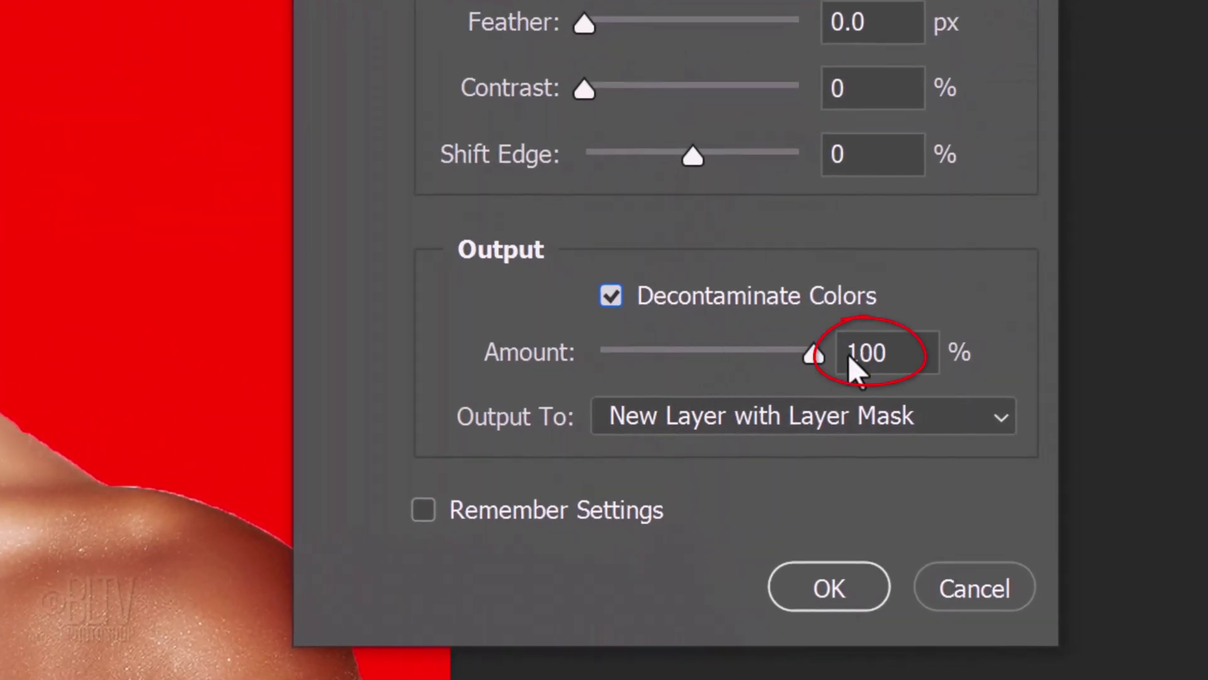
{"action": "left_click", "coordinate": [885, 415]}
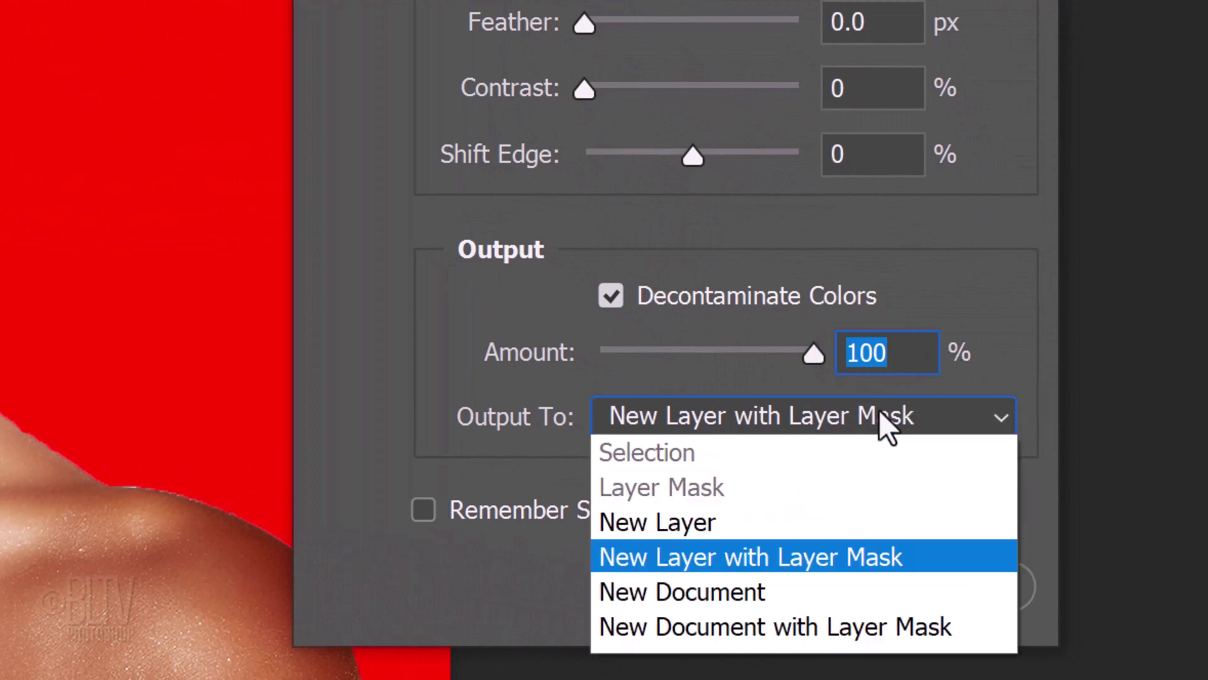
{"action": "left_click", "coordinate": [681, 522]}
{"action": "left_click", "coordinate": [830, 589]}
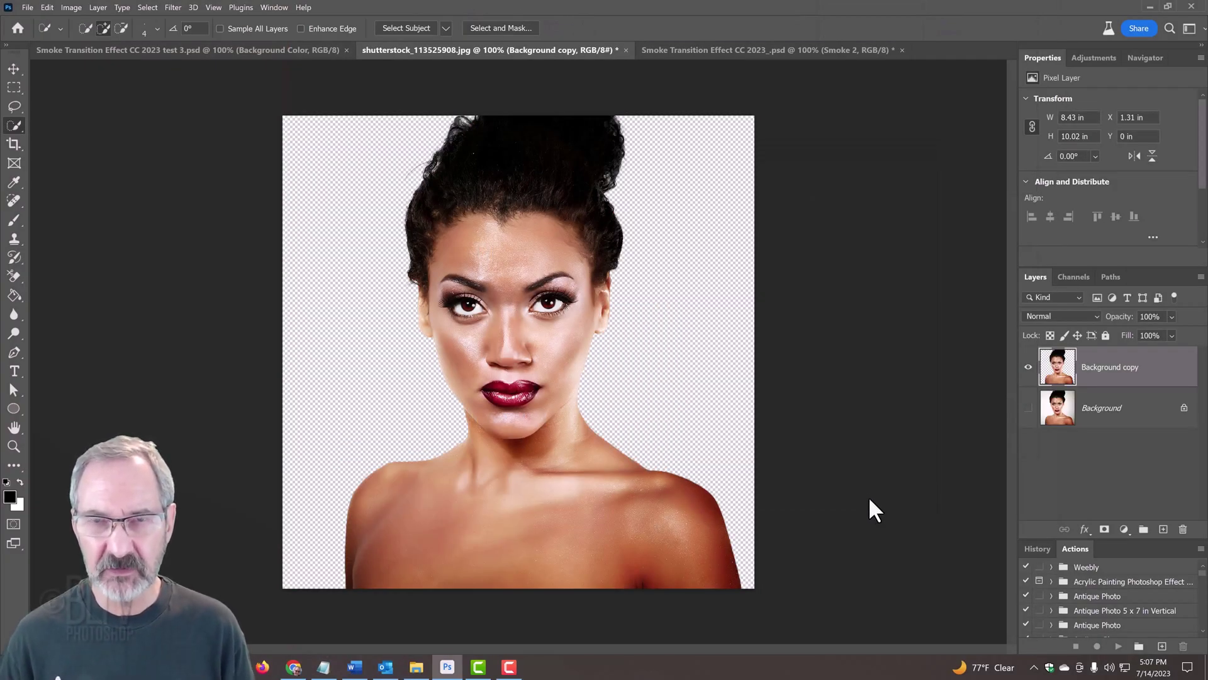
Drag the cut-out Background copy layer into the smoke document's canvas with the Move tool.
{"action": "key", "text": "v"}
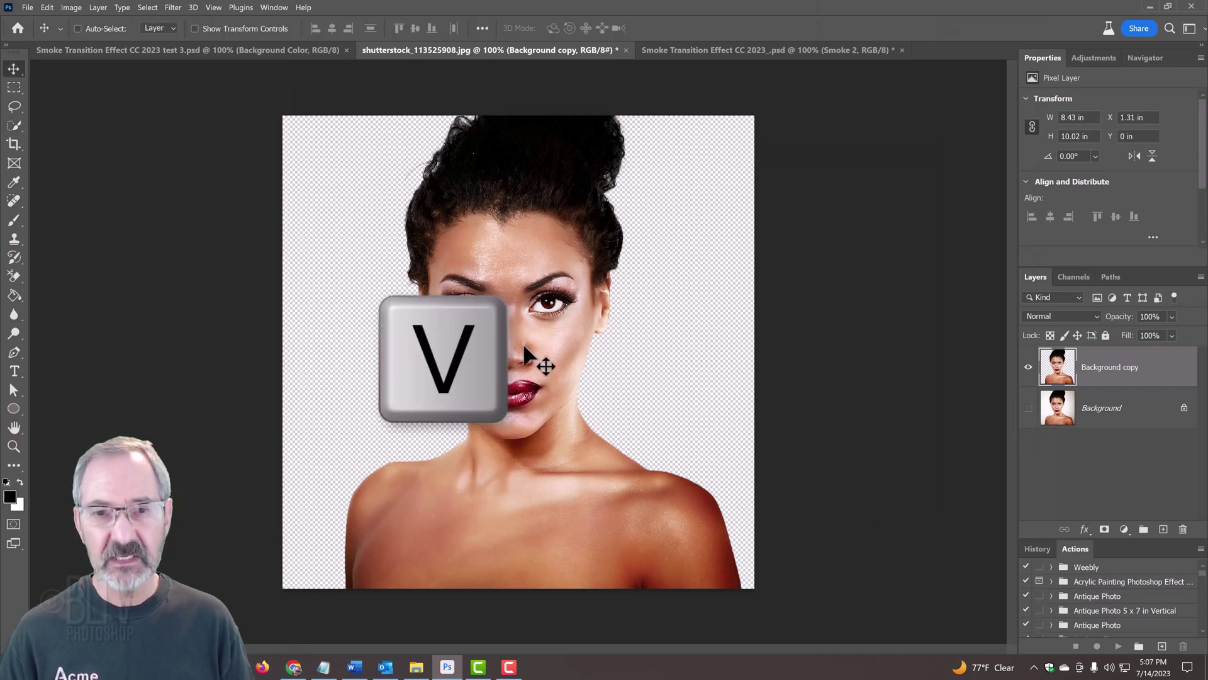
{"action": "mouse_move", "coordinate": [539, 358]}
{"action": "left_mouse_down"}
{"action": "mouse_move", "coordinate": [566, 167]}
{"action": "mouse_move", "coordinate": [719, 57]}
{"action": "left_mouse_up"}
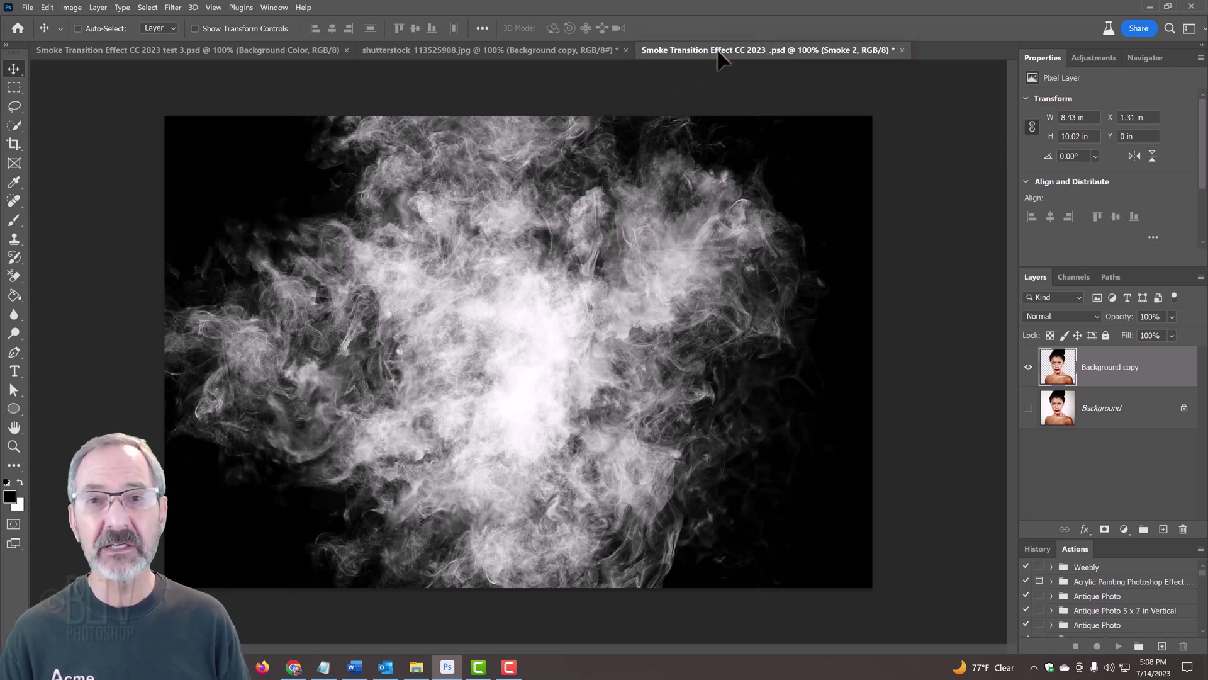
{"action": "mouse_move", "coordinate": [720, 57]}
{"action": "left_mouse_down"}
{"action": "mouse_move", "coordinate": [652, 127]}
{"action": "mouse_move", "coordinate": [507, 336]}
{"action": "left_mouse_up"}
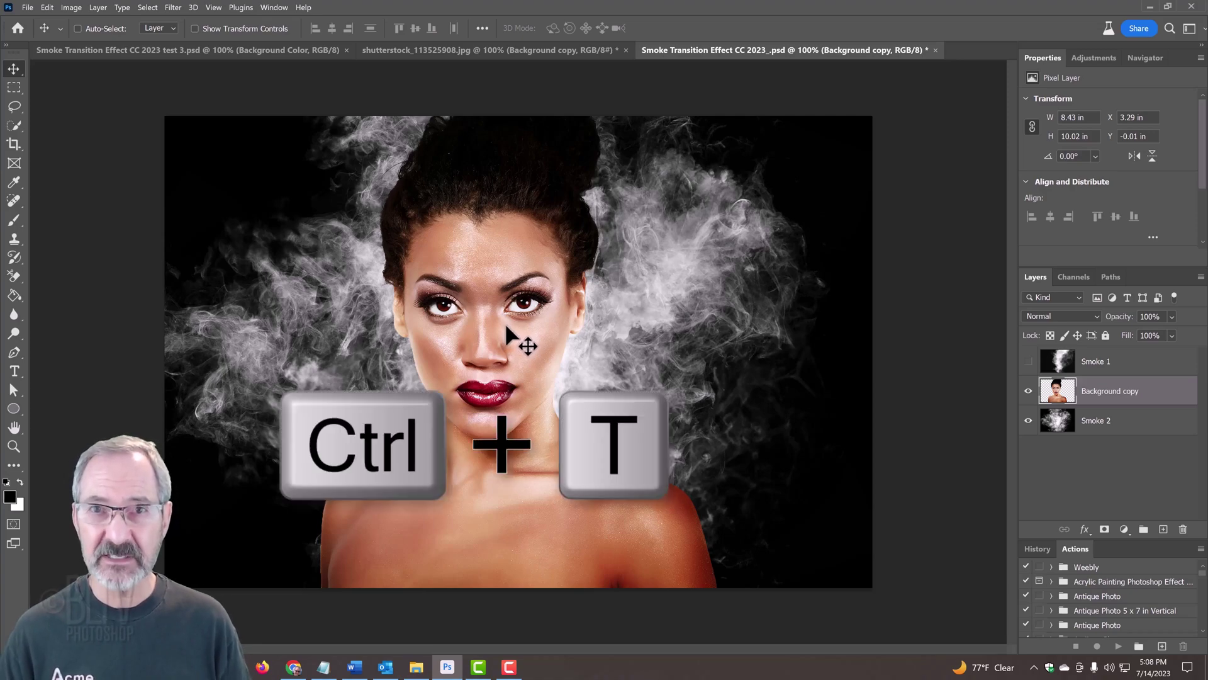
Free-transform the portrait layer to about 127% and nudge it right and down.
{"action": "key", "text": "ctrl+t"}
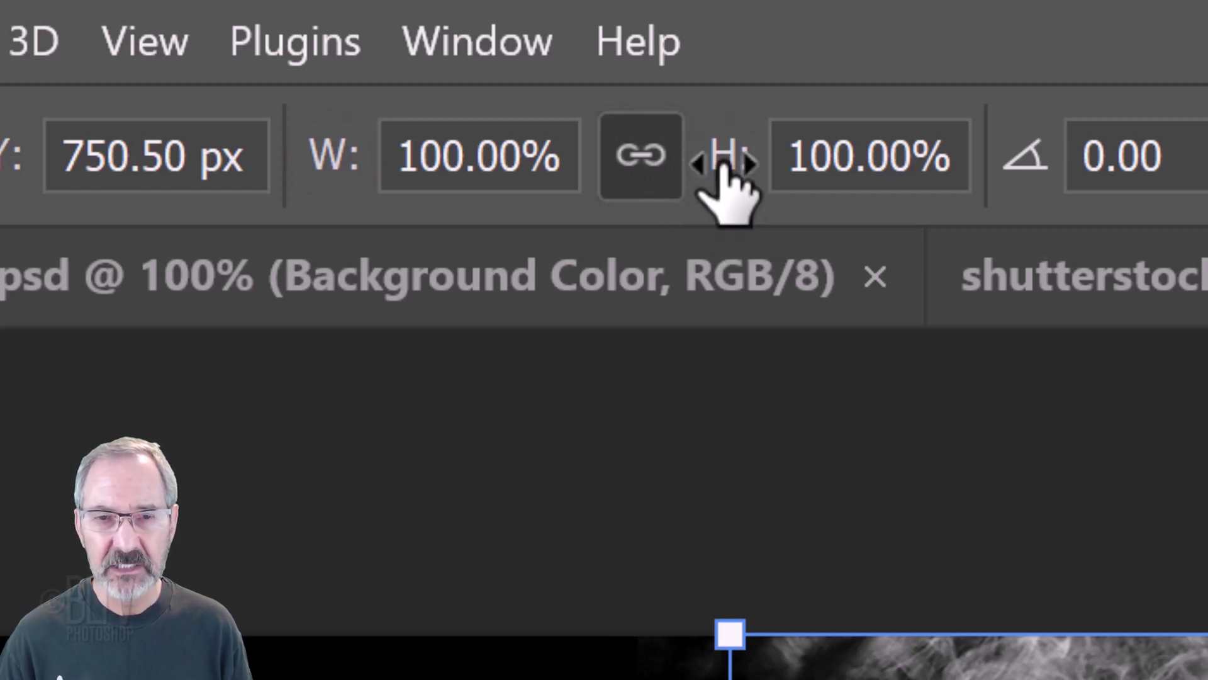
{"action": "mouse_move", "coordinate": [723, 166]}
{"action": "left_mouse_down"}
{"action": "mouse_move", "coordinate": [777, 183]}
{"action": "mouse_move", "coordinate": [1006, 184]}
{"action": "mouse_move", "coordinate": [756, 202]}
{"action": "left_mouse_up"}
{"action": "left_click_drag", "start_coordinate": [345, 41], "coordinate": [338, 48]}
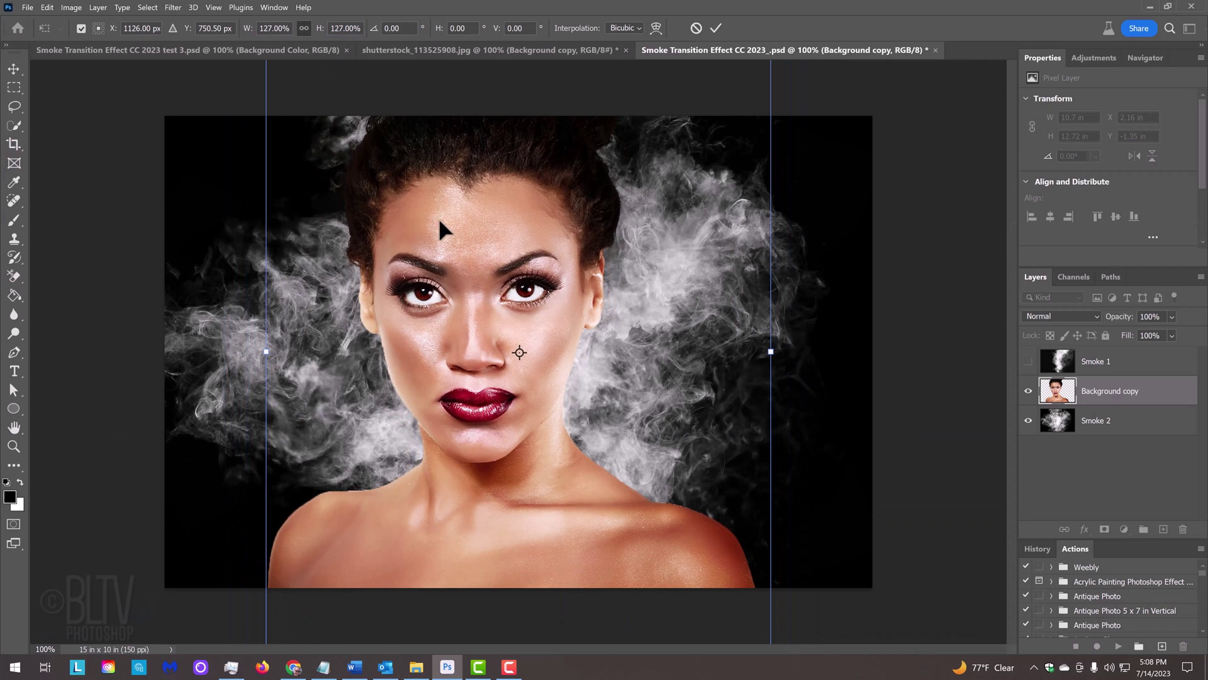
{"action": "left_click_drag", "start_coordinate": [440, 220], "coordinate": [478, 255]}
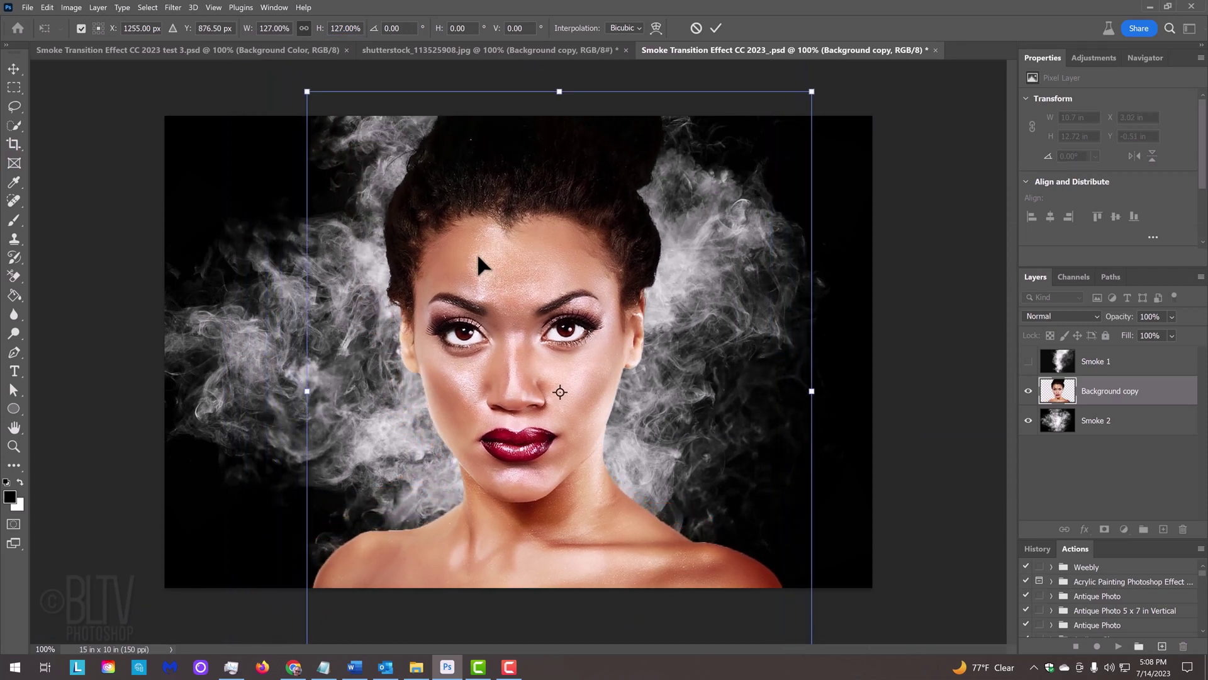
{"action": "key", "text": "Return"}
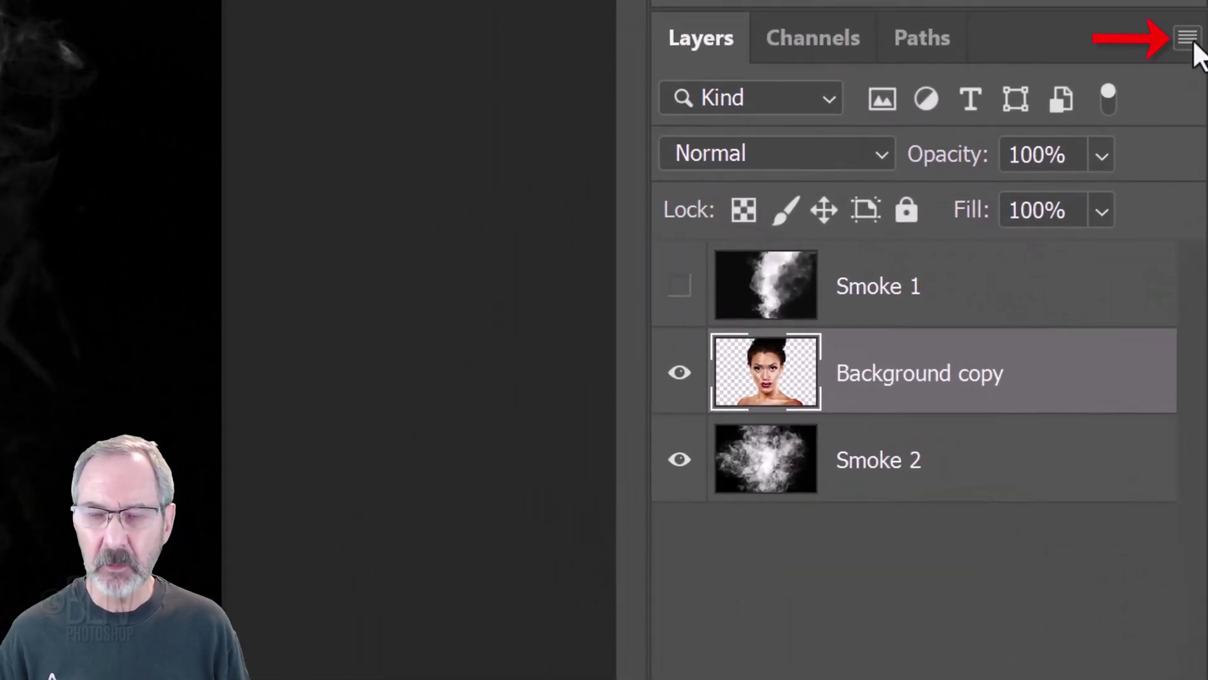
Convert the portrait to a smart object, duplicate it as Background copy 2, move Smoke 1 below both and hide Smoke 2.
{"action": "left_click", "coordinate": [1189, 40]}
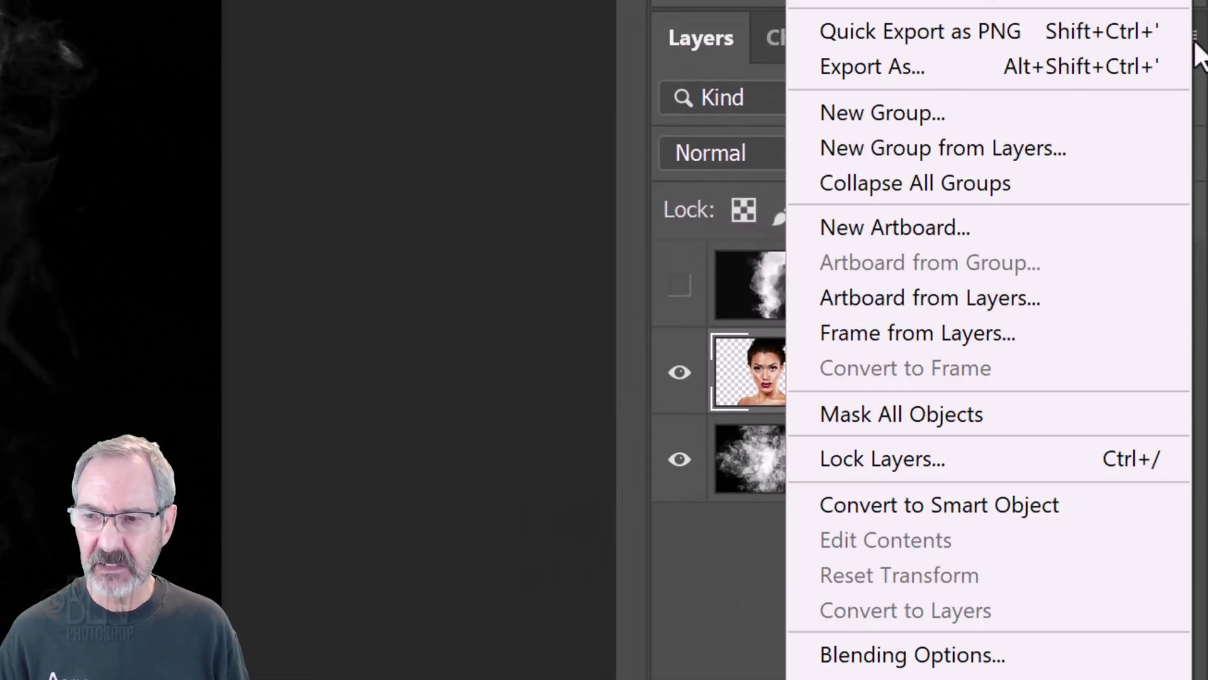
{"action": "left_click", "coordinate": [883, 505]}
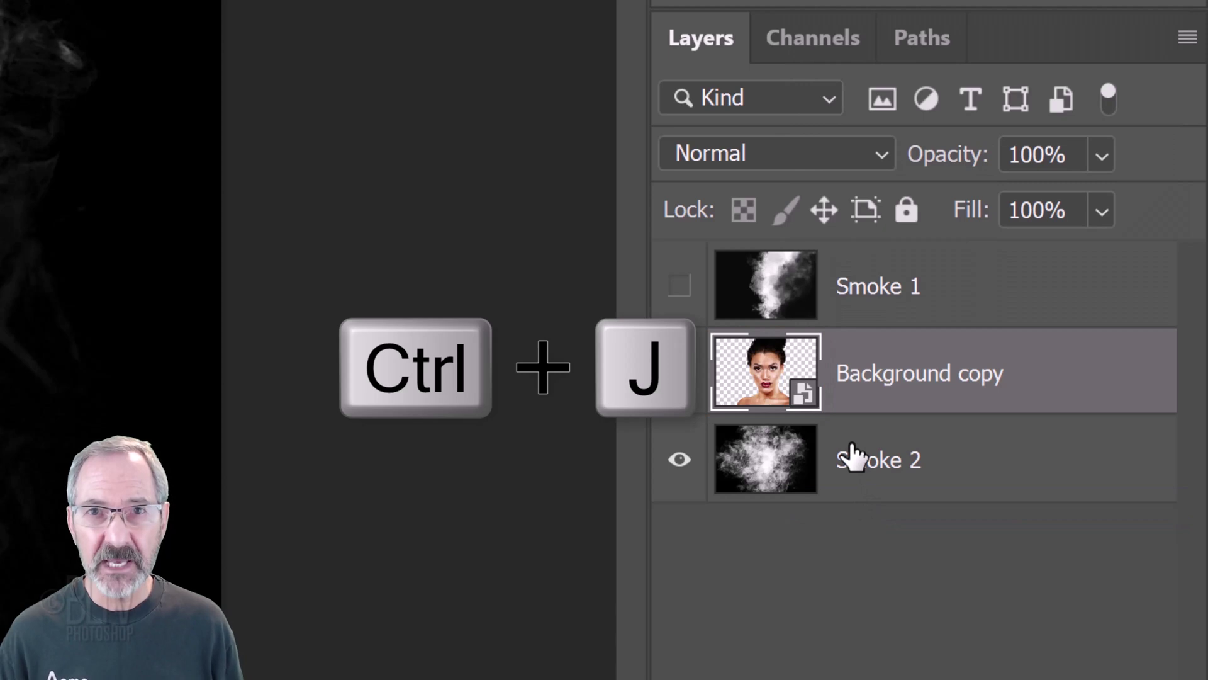
{"action": "key", "text": "ctrl+j"}
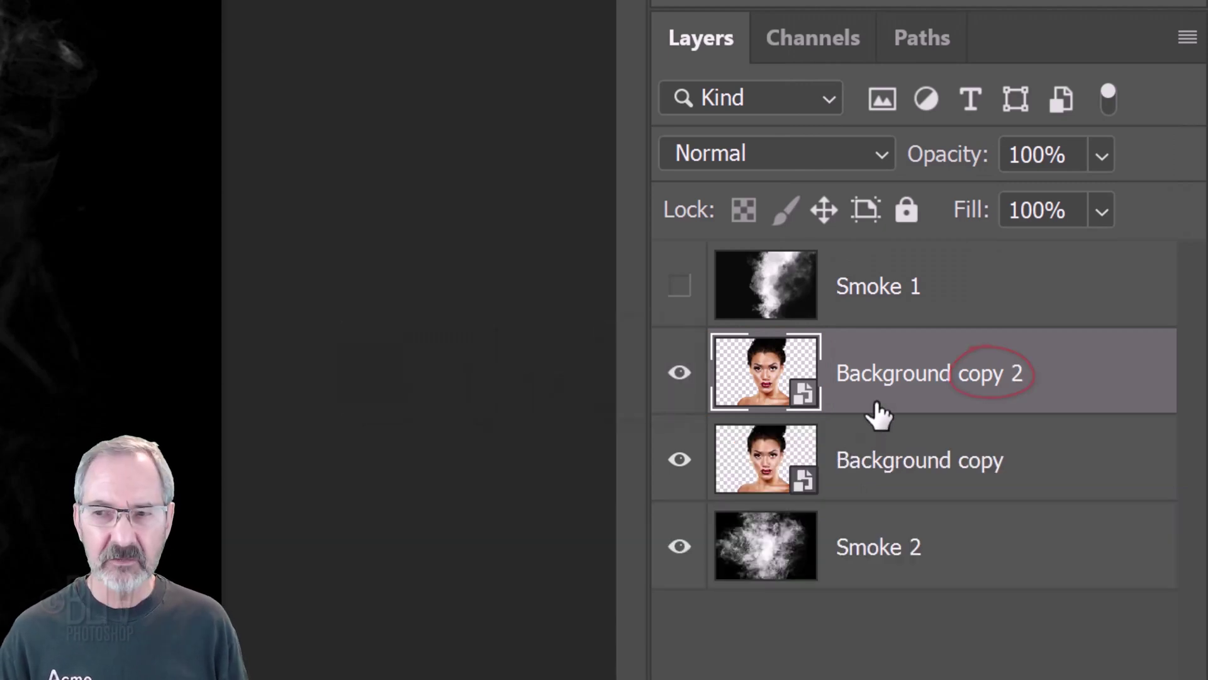
{"action": "left_click_drag", "start_coordinate": [878, 292], "coordinate": [850, 519]}
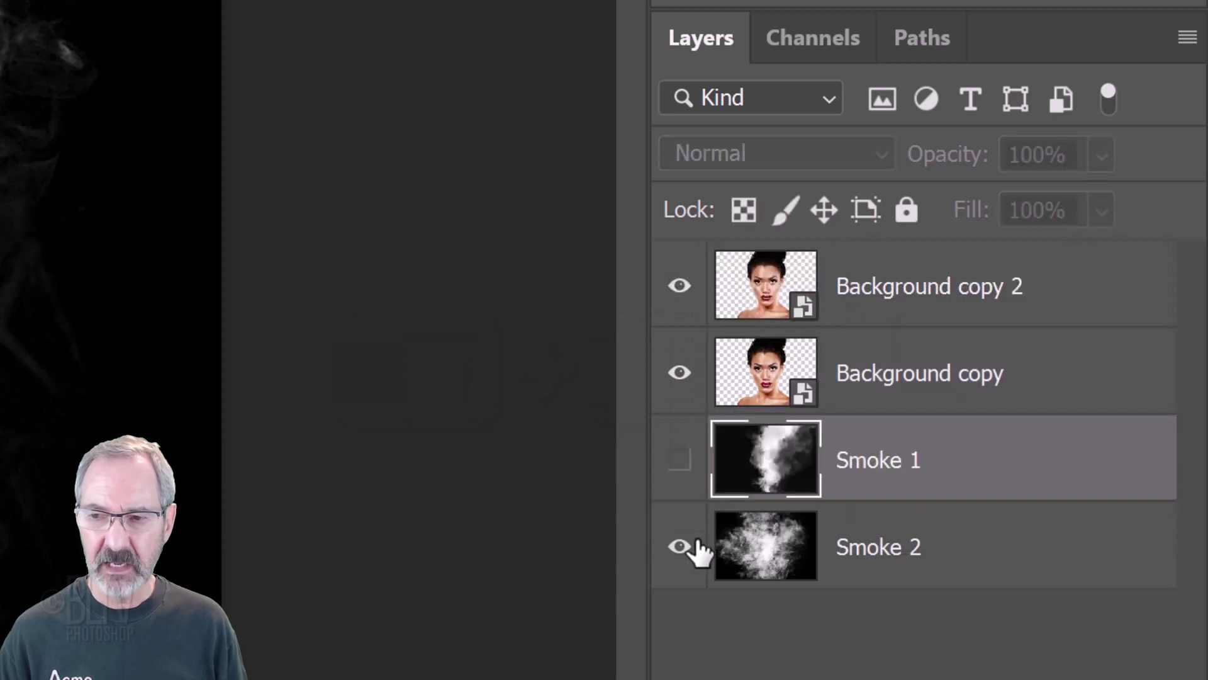
{"action": "left_click", "coordinate": [680, 550]}
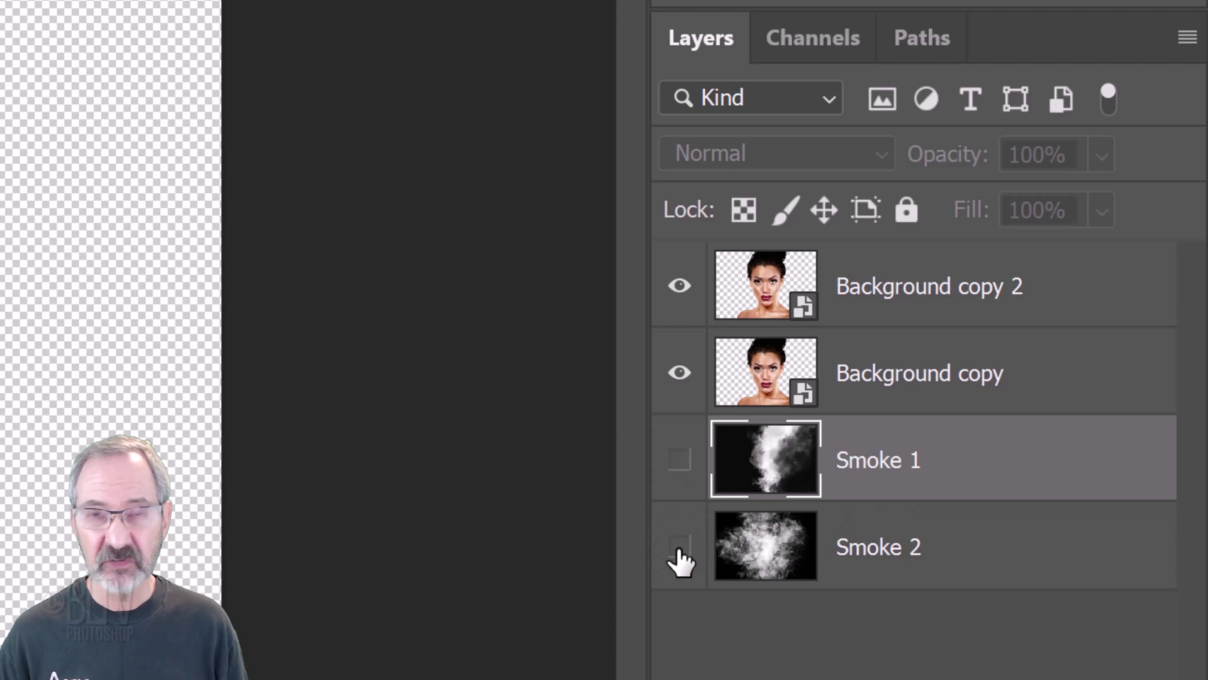
Add a new Layer 1 beneath the portrait copies and fill it with white.
{"action": "left_click", "coordinate": [759, 383]}
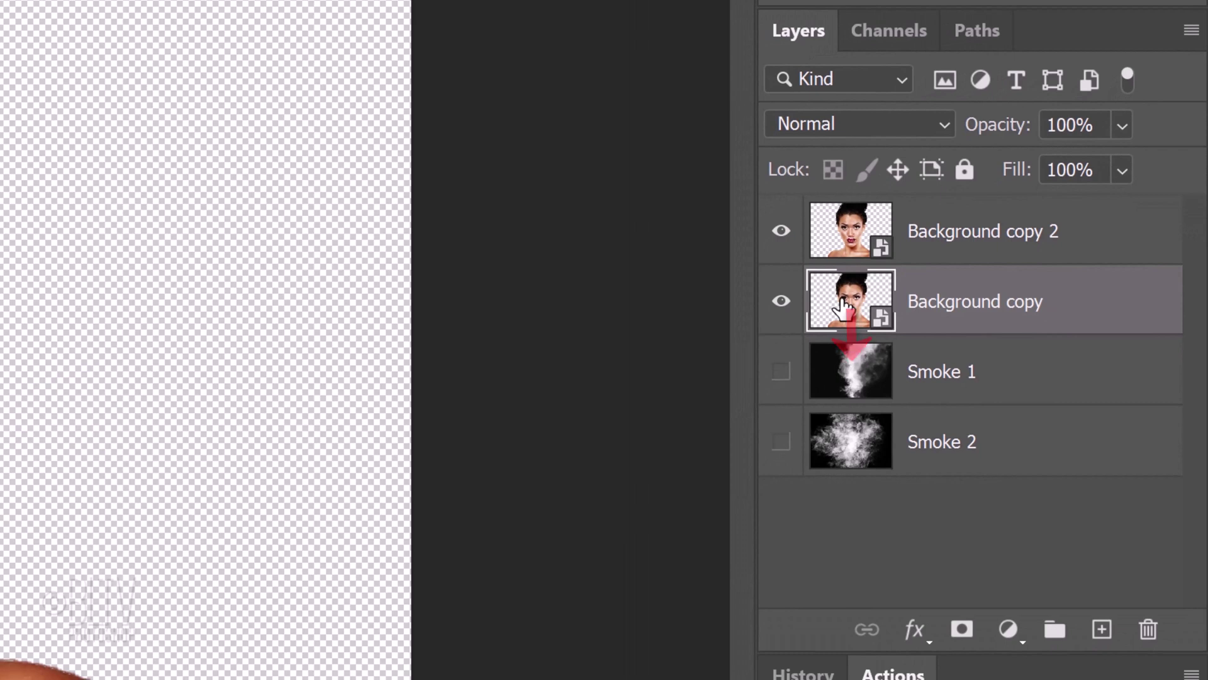
{"action": "left_click", "coordinate": [1102, 631], "text": "ctrl"}
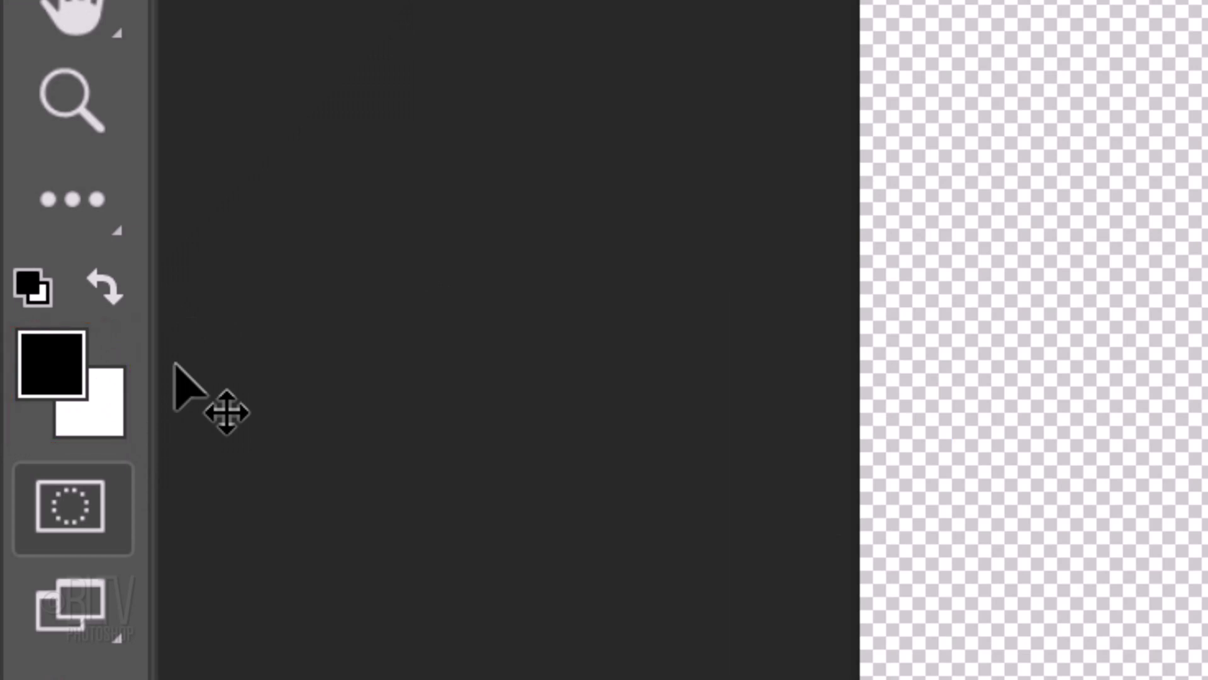
{"action": "key", "text": "d"}
{"action": "key", "text": "x"}
{"action": "key", "text": "ctrl+Delete"}
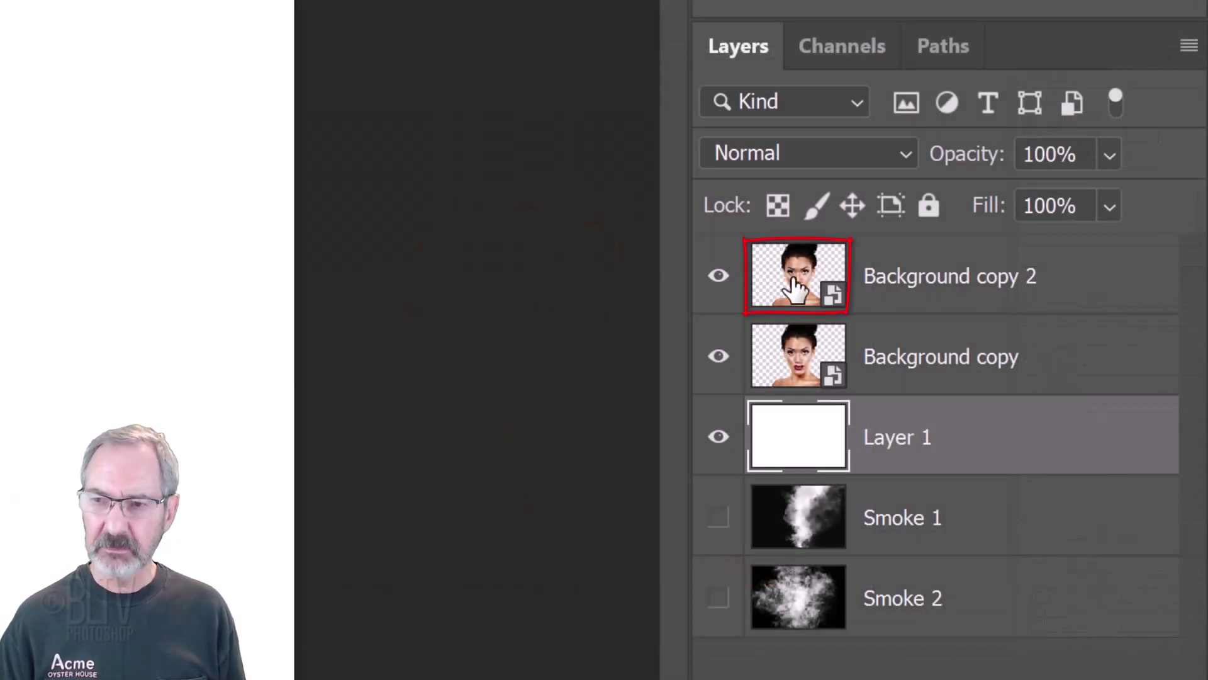
Mask Background copy 2 with the Smoke 1 channel selection and hide Background copy.
{"action": "left_click", "coordinate": [796, 286]}
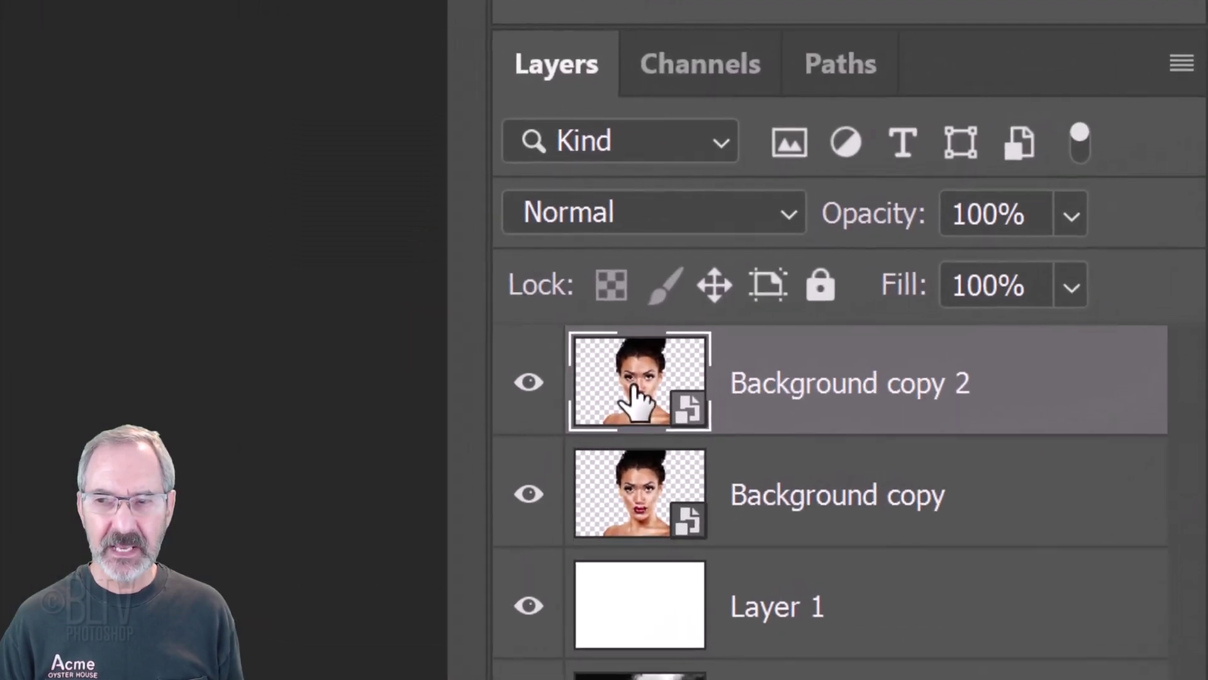
{"action": "left_click", "coordinate": [675, 76]}
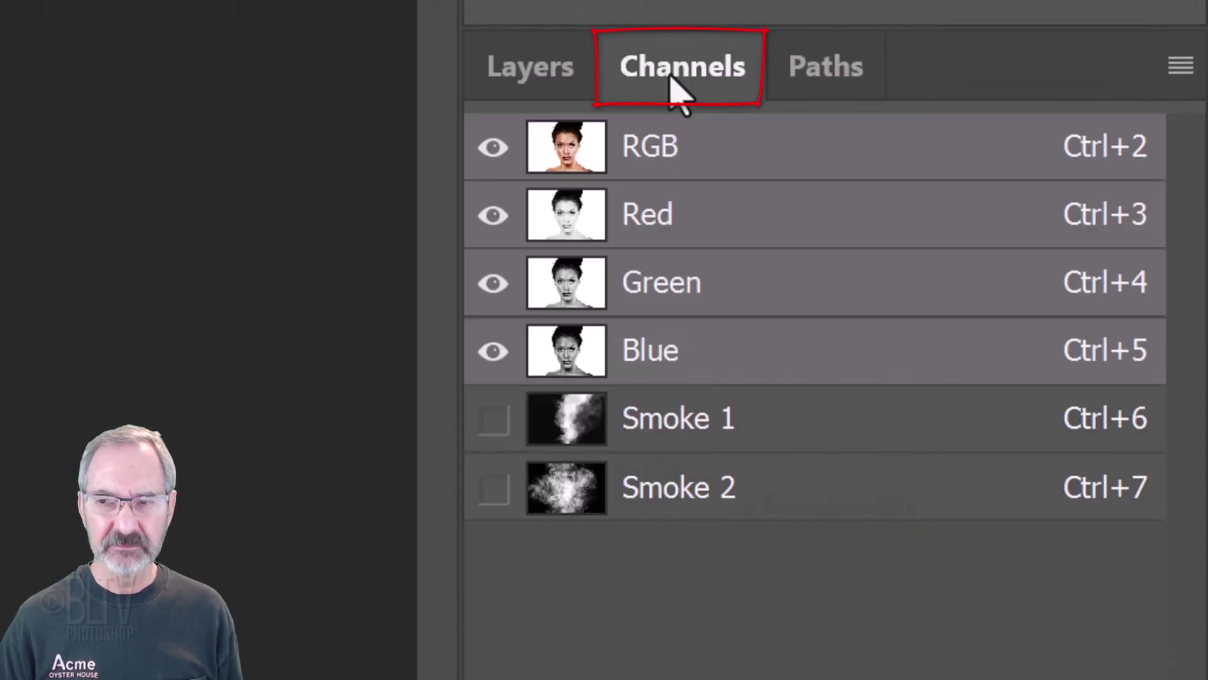
{"action": "key", "text": "ctrl"}
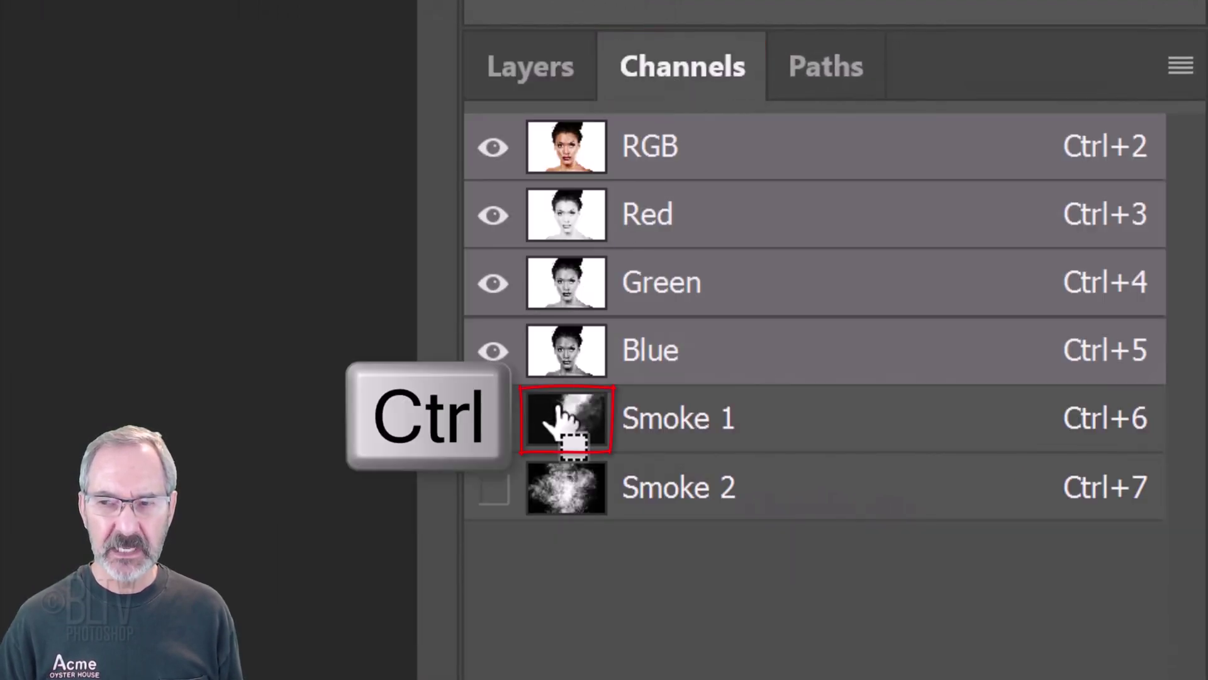
{"action": "left_click", "coordinate": [562, 410], "text": "ctrl"}
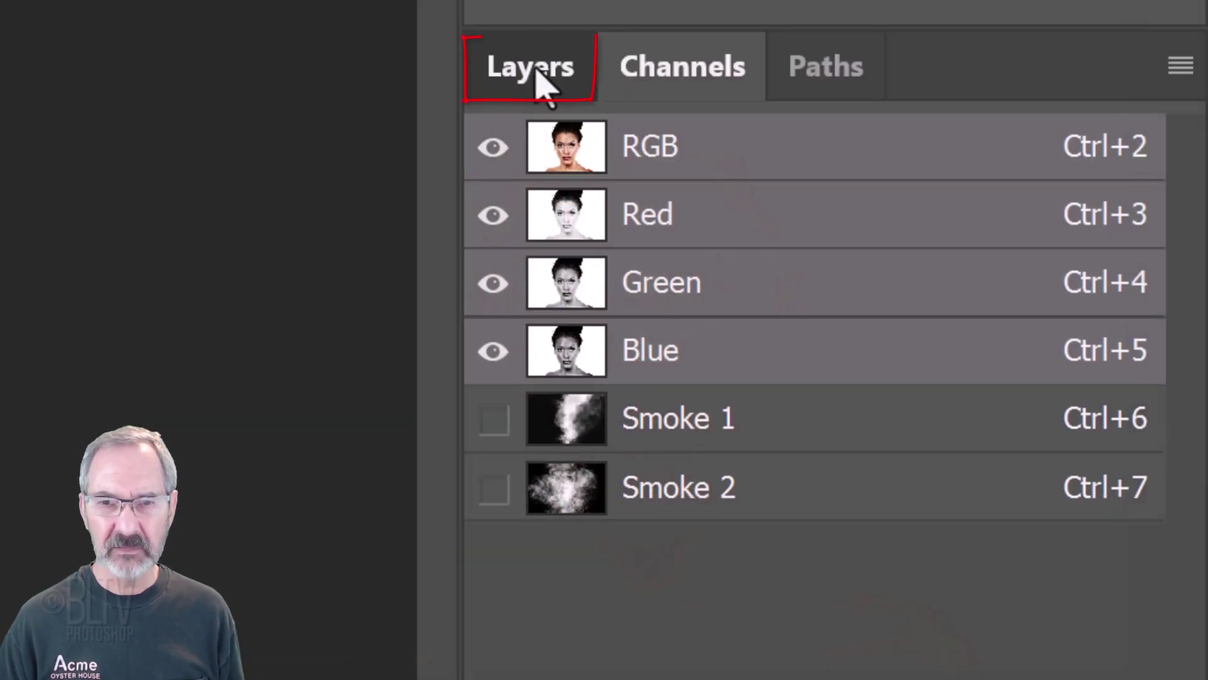
{"action": "left_click", "coordinate": [531, 76]}
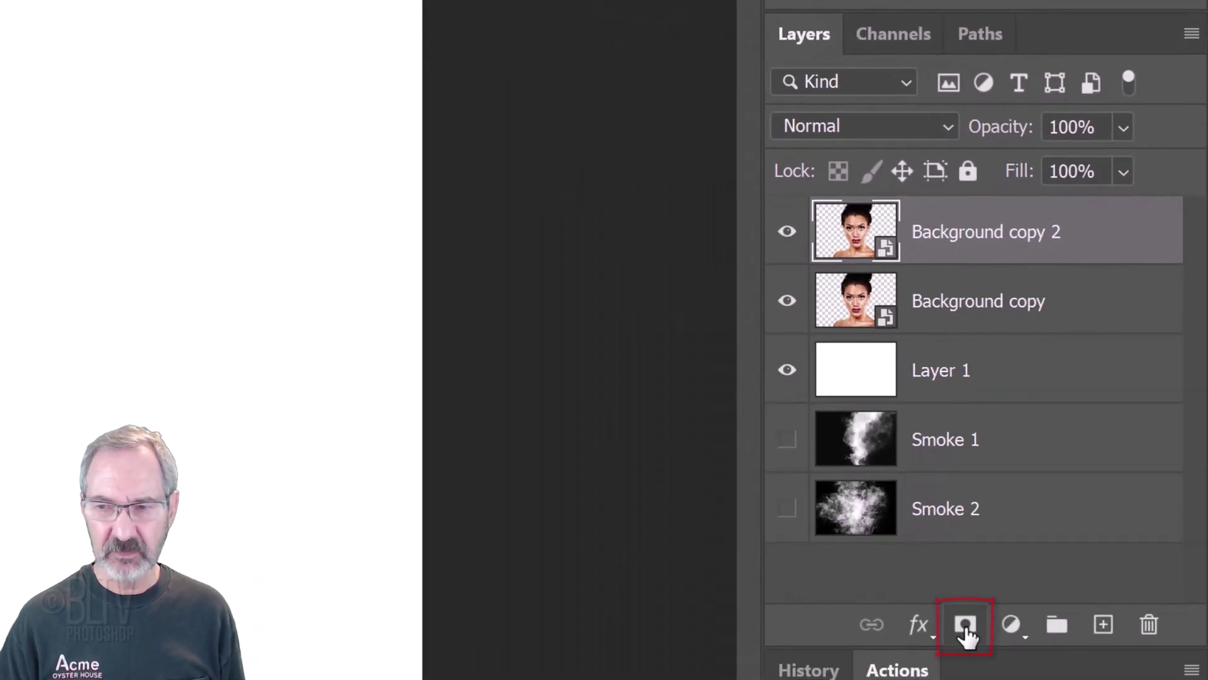
{"action": "left_click", "coordinate": [966, 629]}
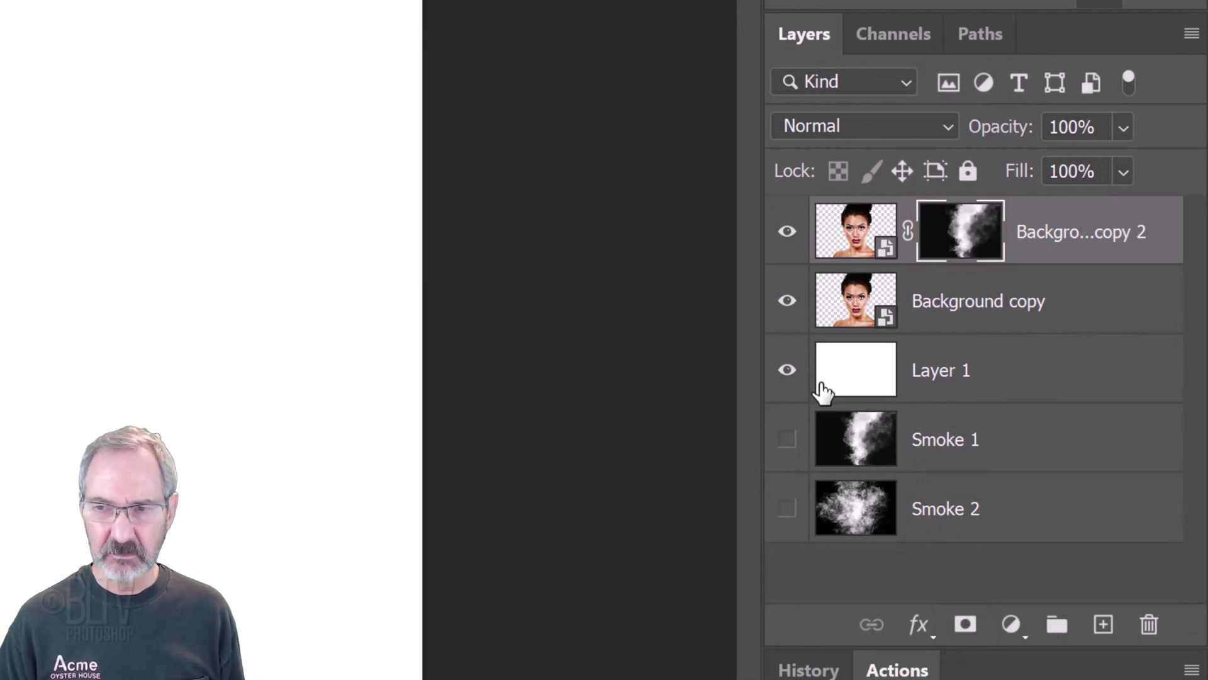
{"action": "left_click", "coordinate": [787, 305]}
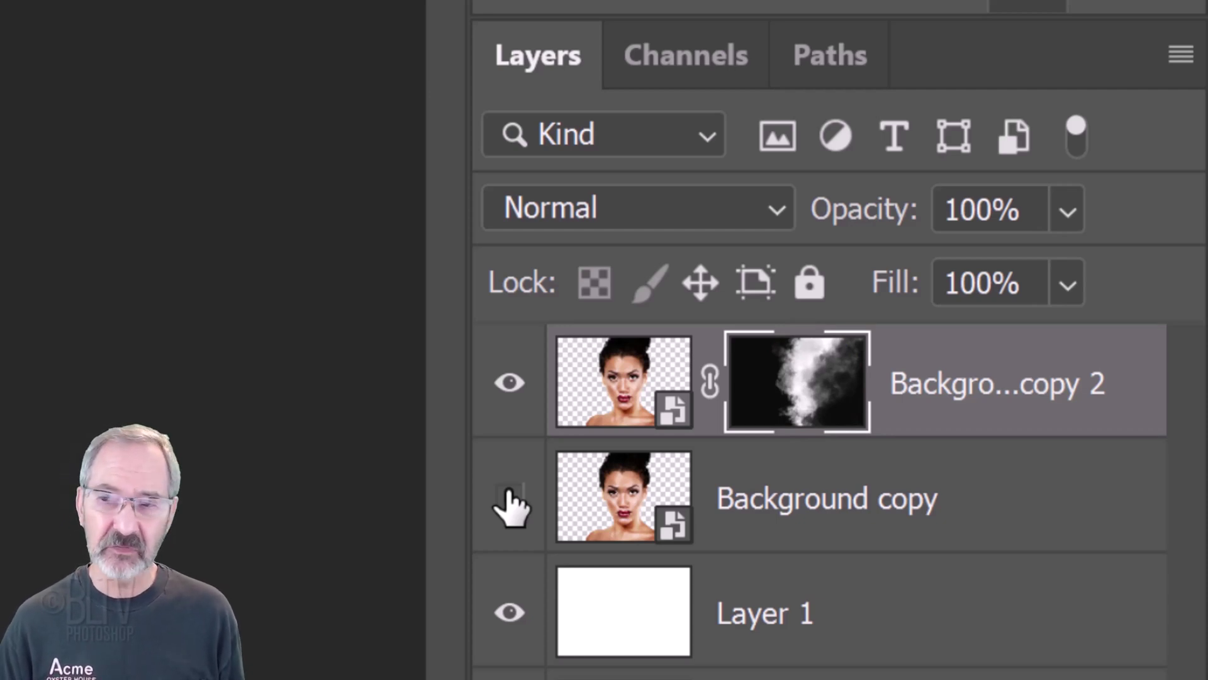
Show and select Background copy, then load the Smoke 2 channel as a selection.
{"action": "left_click", "coordinate": [508, 495]}
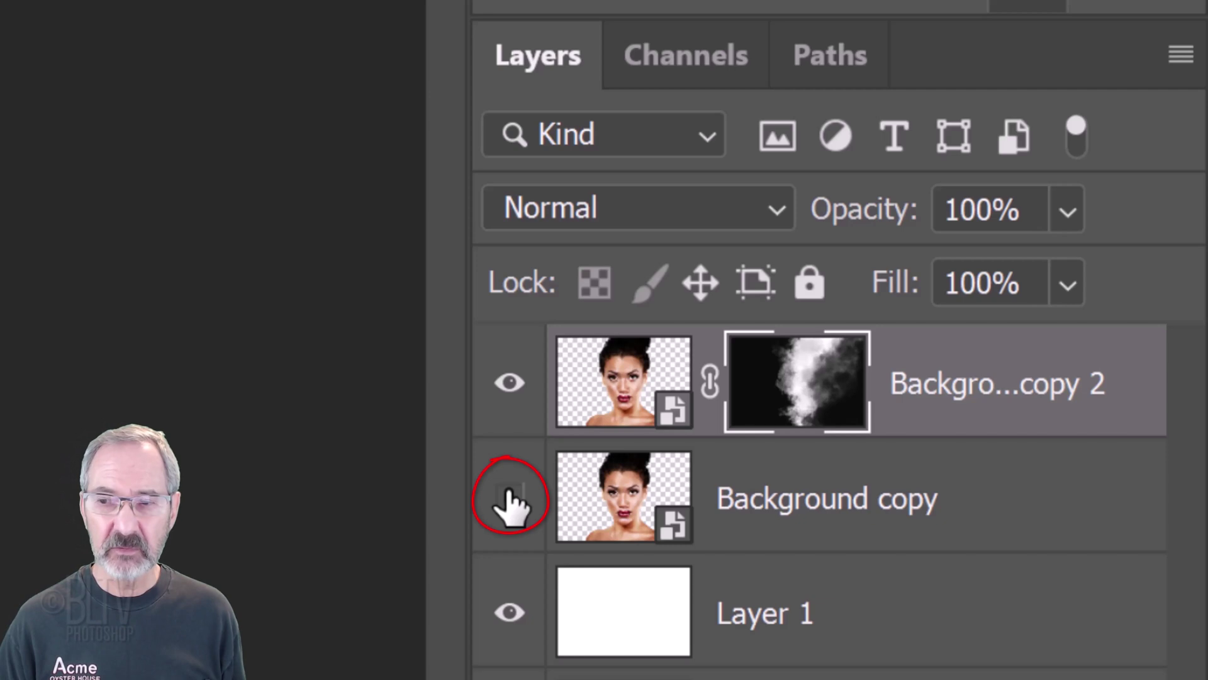
{"action": "left_click", "coordinate": [621, 500]}
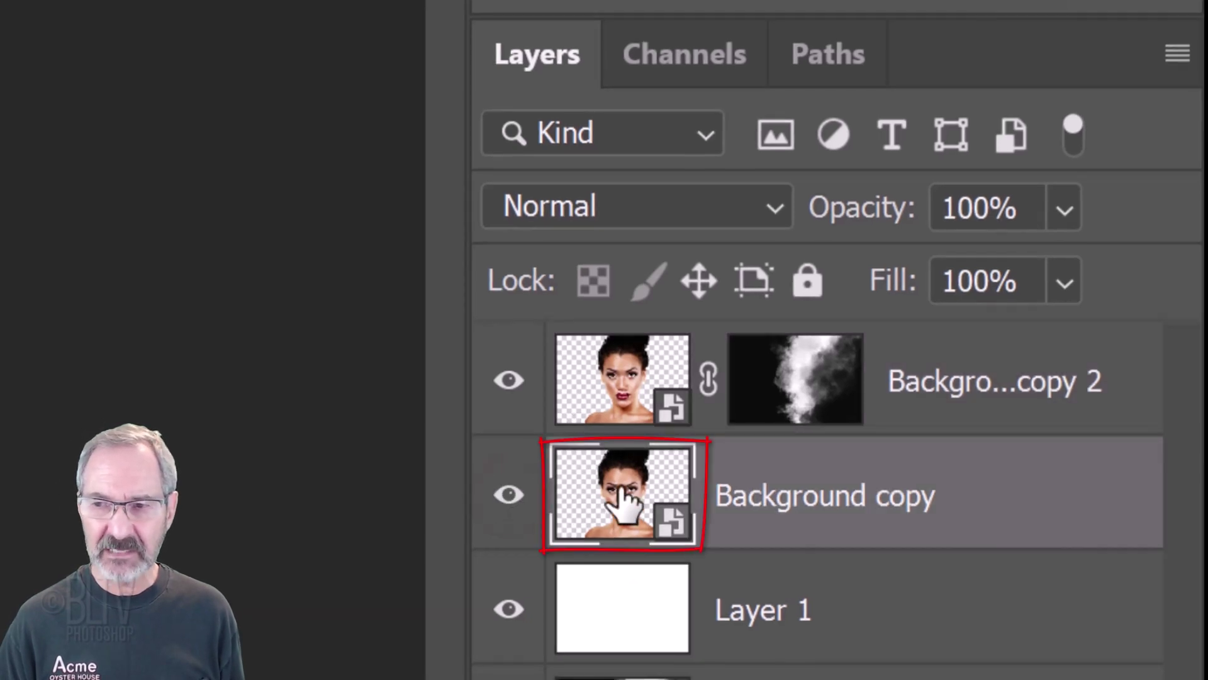
{"action": "left_click", "coordinate": [688, 66]}
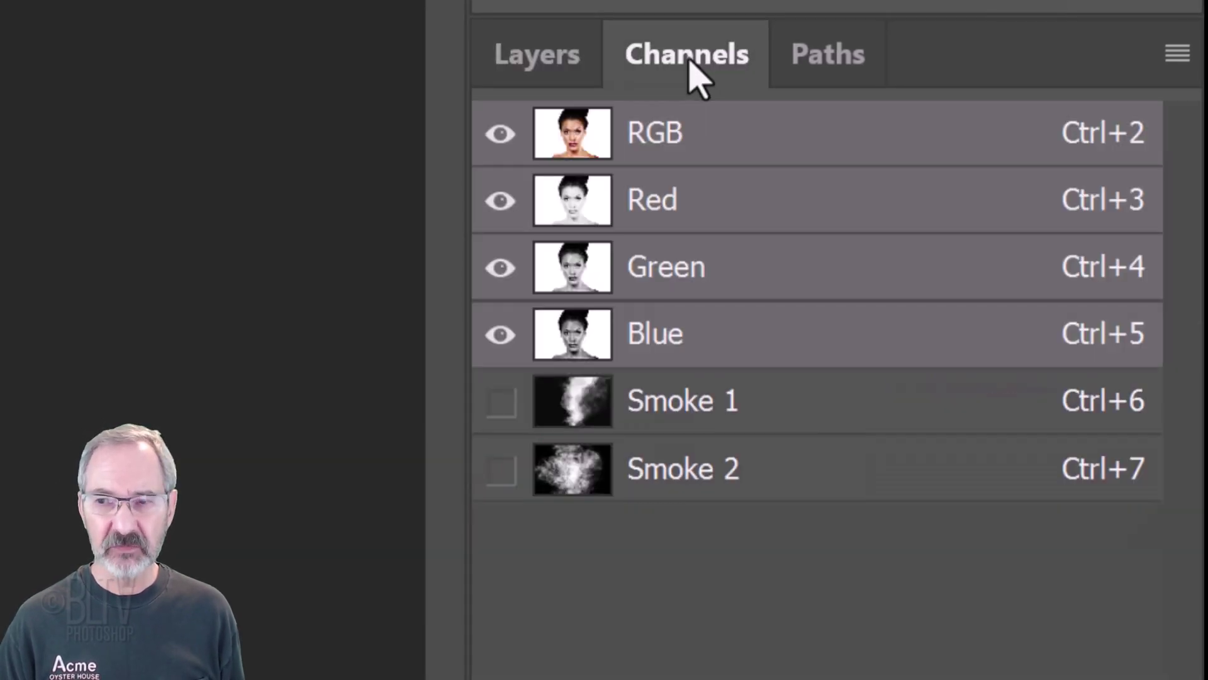
{"action": "left_click", "coordinate": [569, 469], "text": "ctrl"}
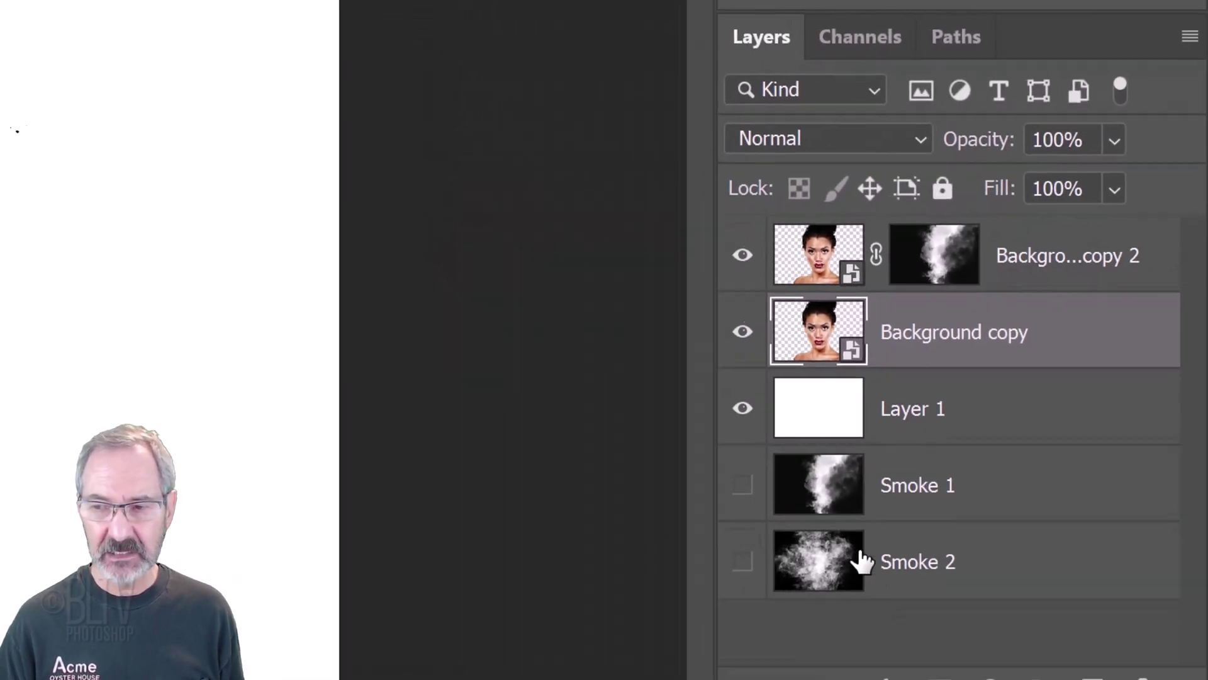
Mask Background copy with the Smoke 2 selection, unlink the mask and target the image.
{"action": "left_click", "coordinate": [962, 634]}
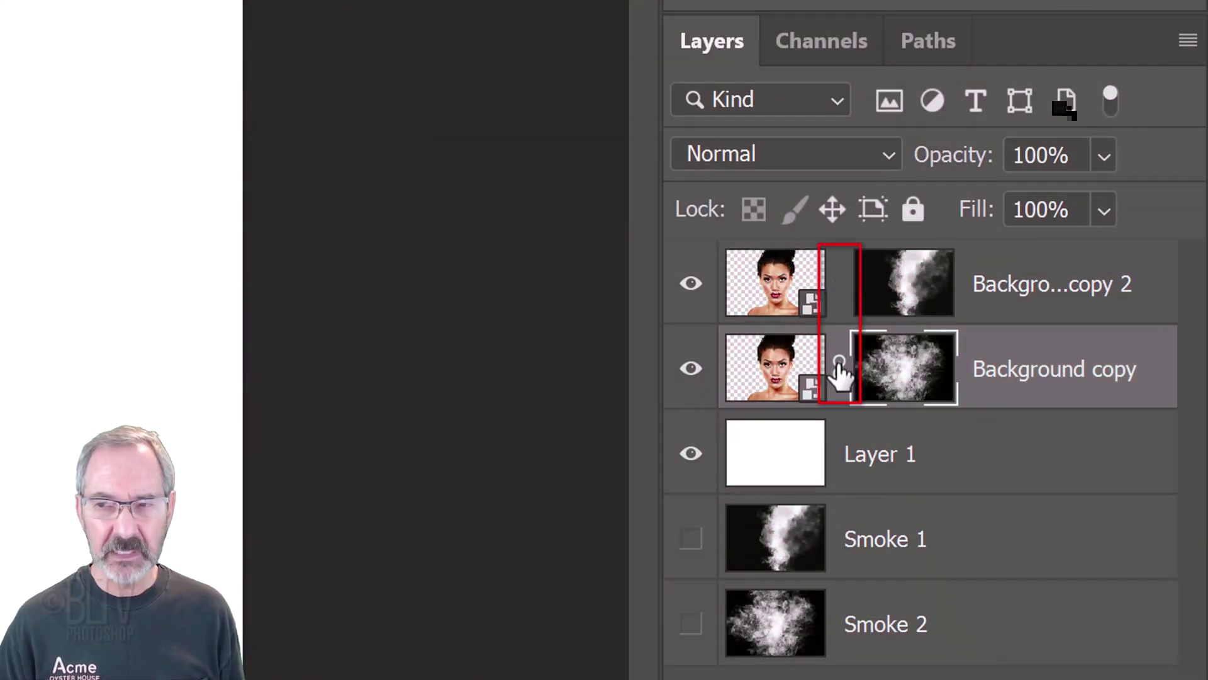
{"action": "left_click", "coordinate": [837, 370]}
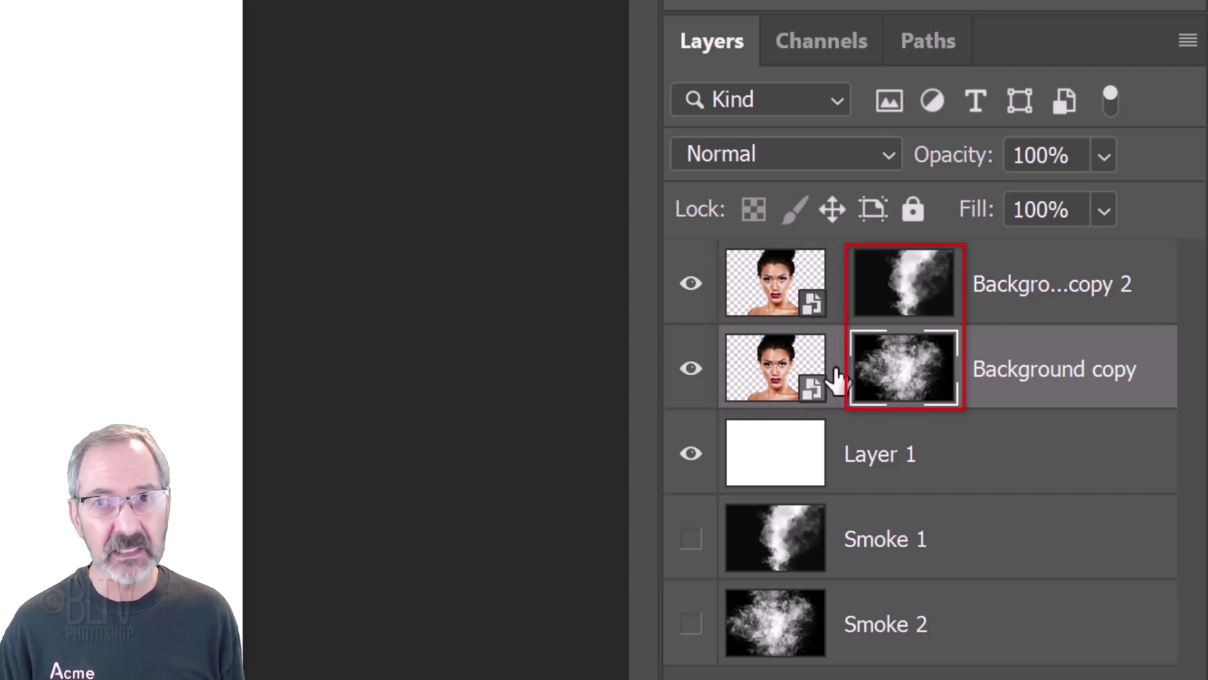
{"action": "left_click", "coordinate": [775, 375]}
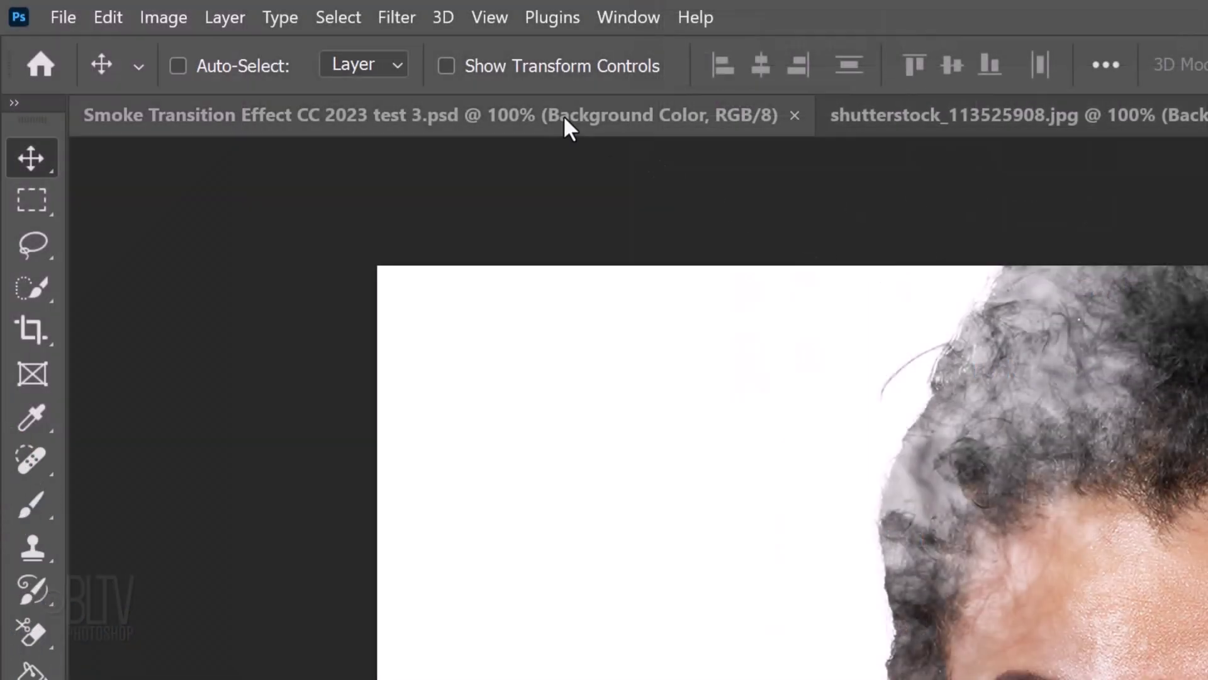
Apply a Gaussian Blur of about 141.7 pixels to the Background copy layer.
{"action": "left_click", "coordinate": [397, 19]}
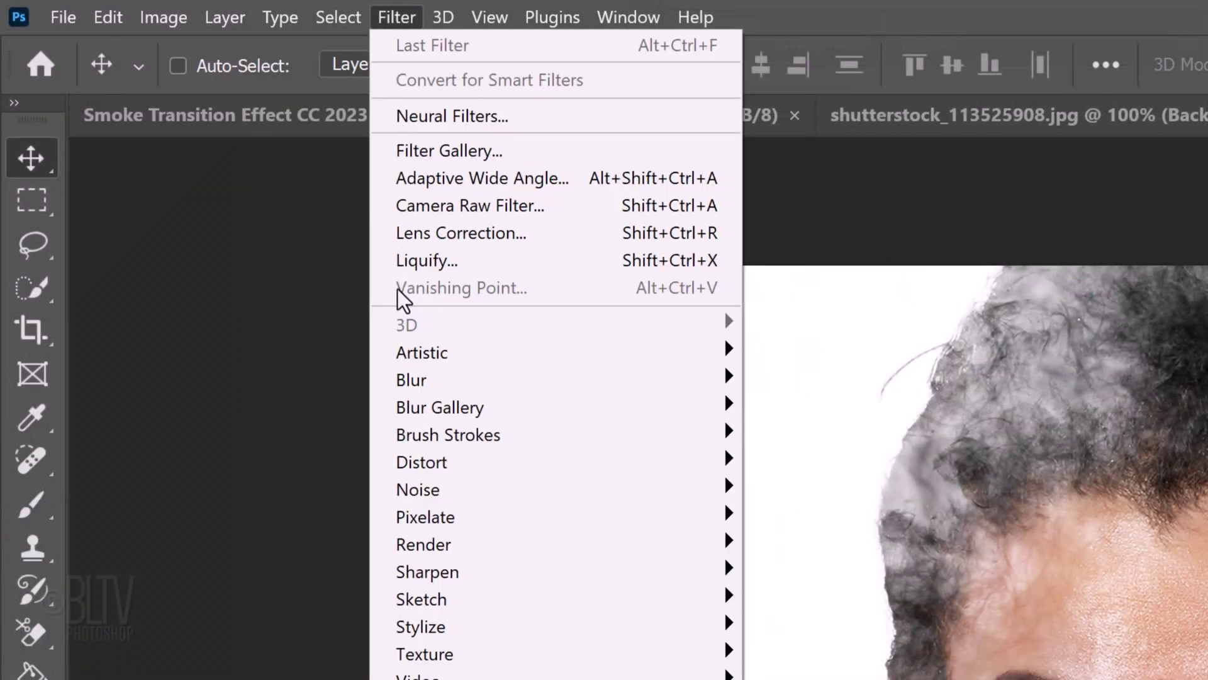
{"action": "mouse_move", "coordinate": [411, 380]}
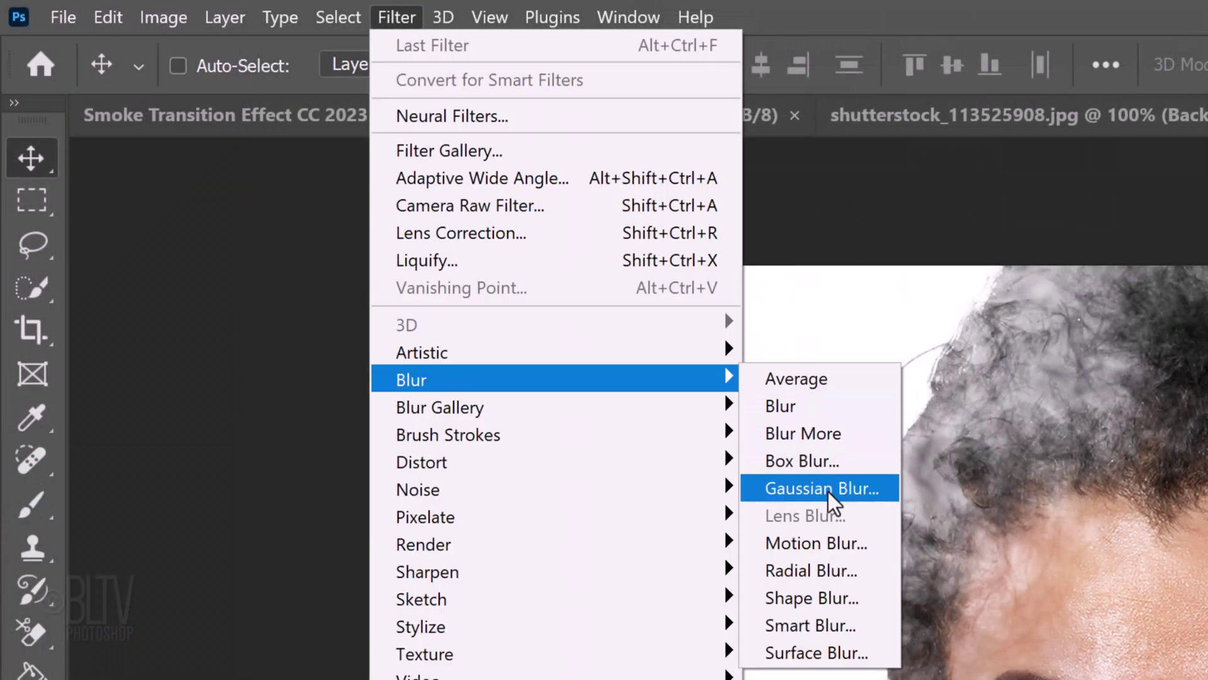
{"action": "left_click", "coordinate": [828, 491]}
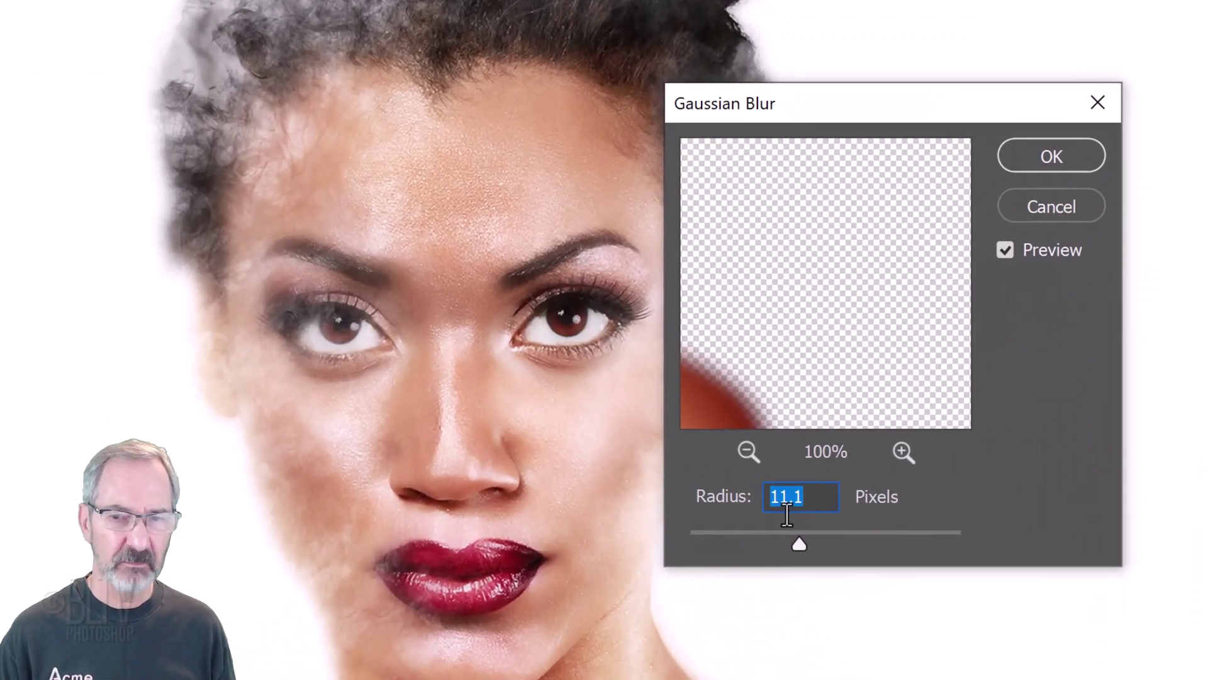
{"action": "left_click_drag", "start_coordinate": [690, 449], "coordinate": [695, 451]}
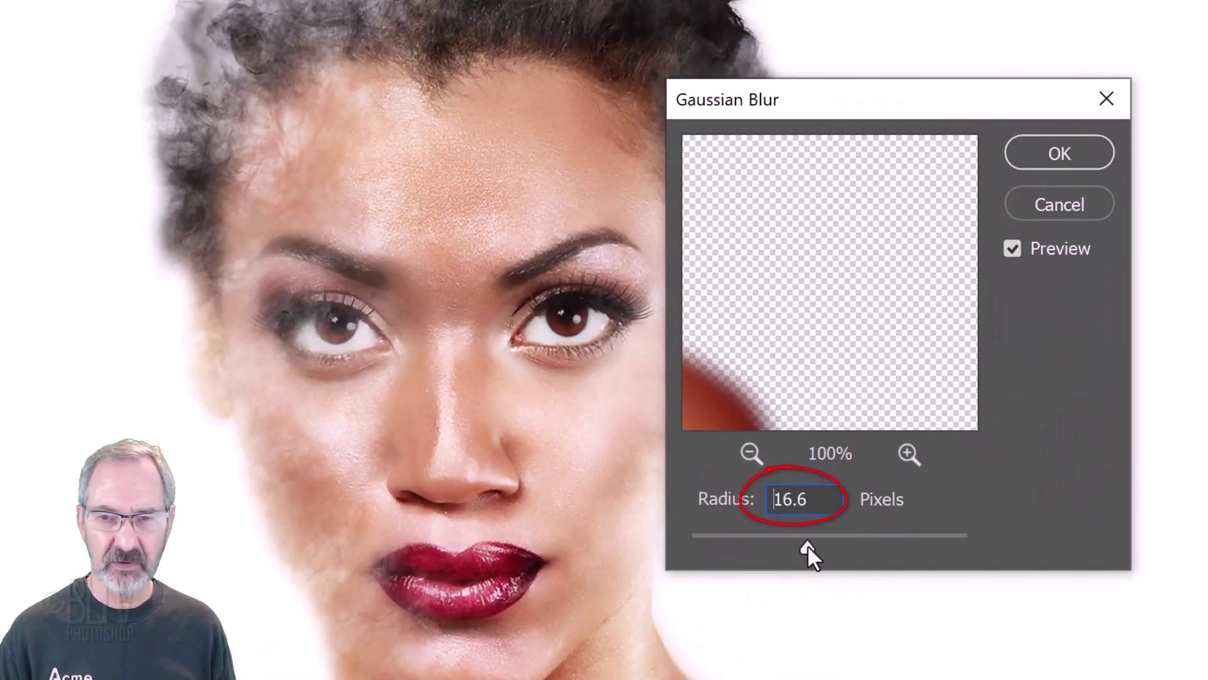
{"action": "left_click_drag", "start_coordinate": [854, 543], "coordinate": [886, 547]}
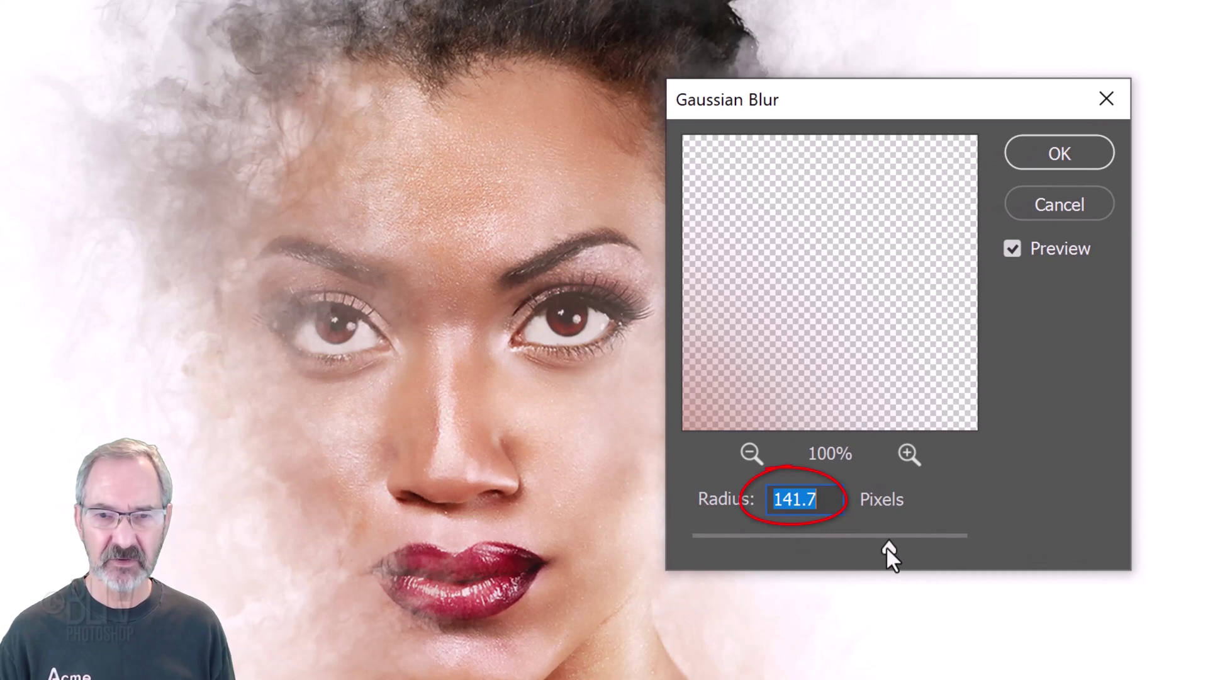
{"action": "left_click", "coordinate": [1064, 157]}
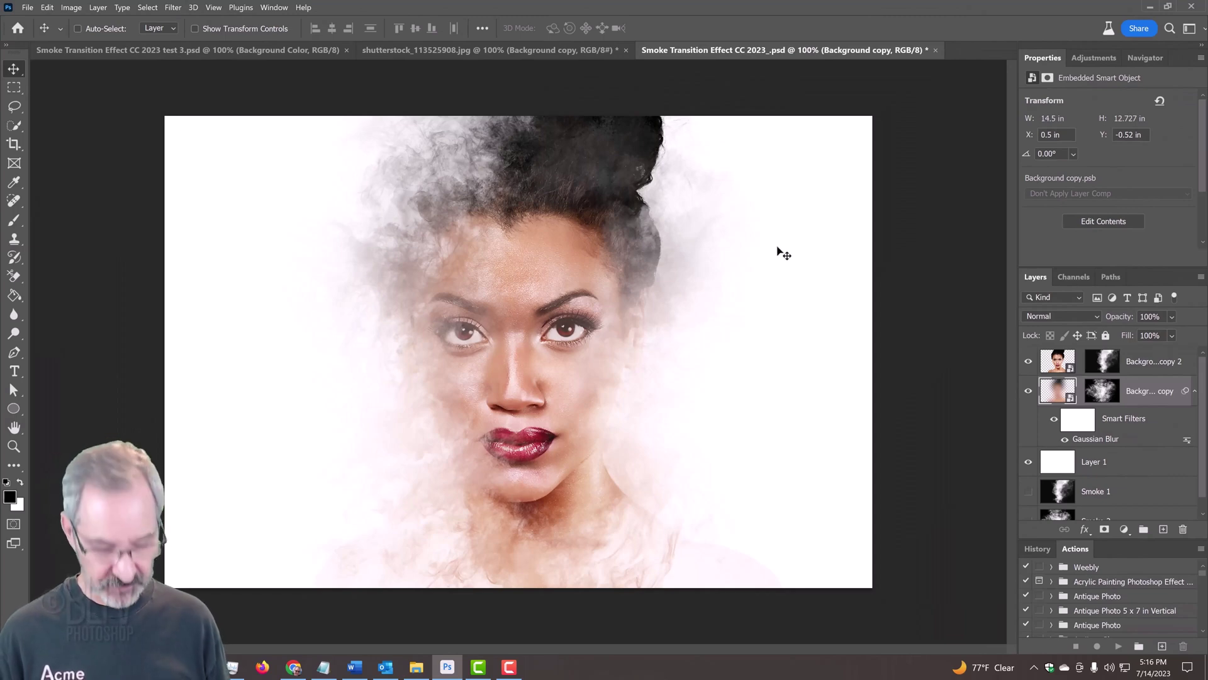
Free Transform the blurred copy to about 265% and shift it toward the left.
{"action": "key", "text": "ctrl+t"}
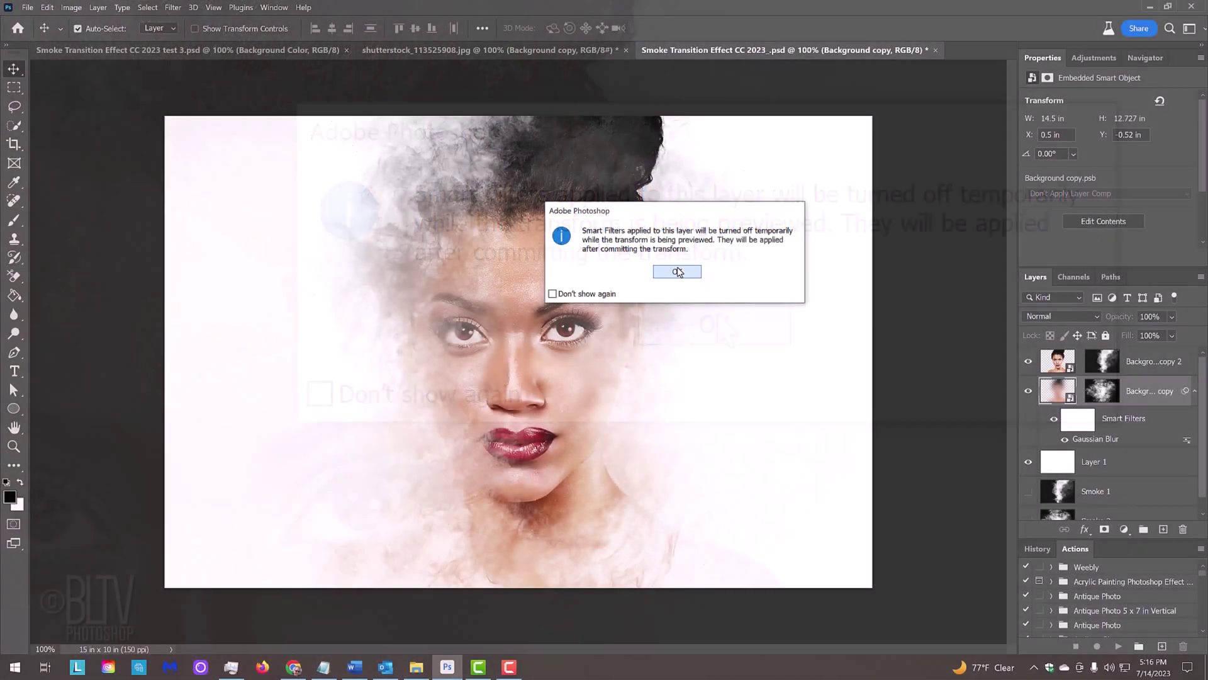
{"action": "left_click", "coordinate": [718, 315]}
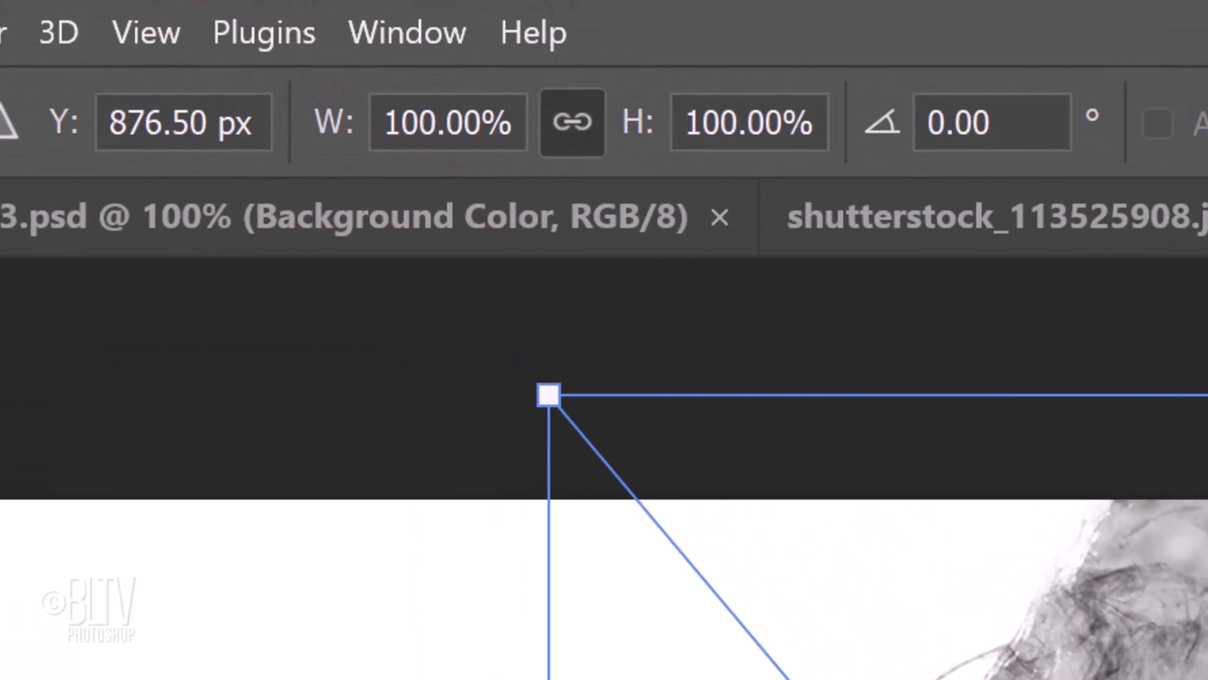
{"action": "mouse_move", "coordinate": [322, 107]}
{"action": "left_mouse_down"}
{"action": "mouse_move", "coordinate": [361, 108]}
{"action": "mouse_move", "coordinate": [338, 36]}
{"action": "mouse_move", "coordinate": [330, 57]}
{"action": "left_mouse_up"}
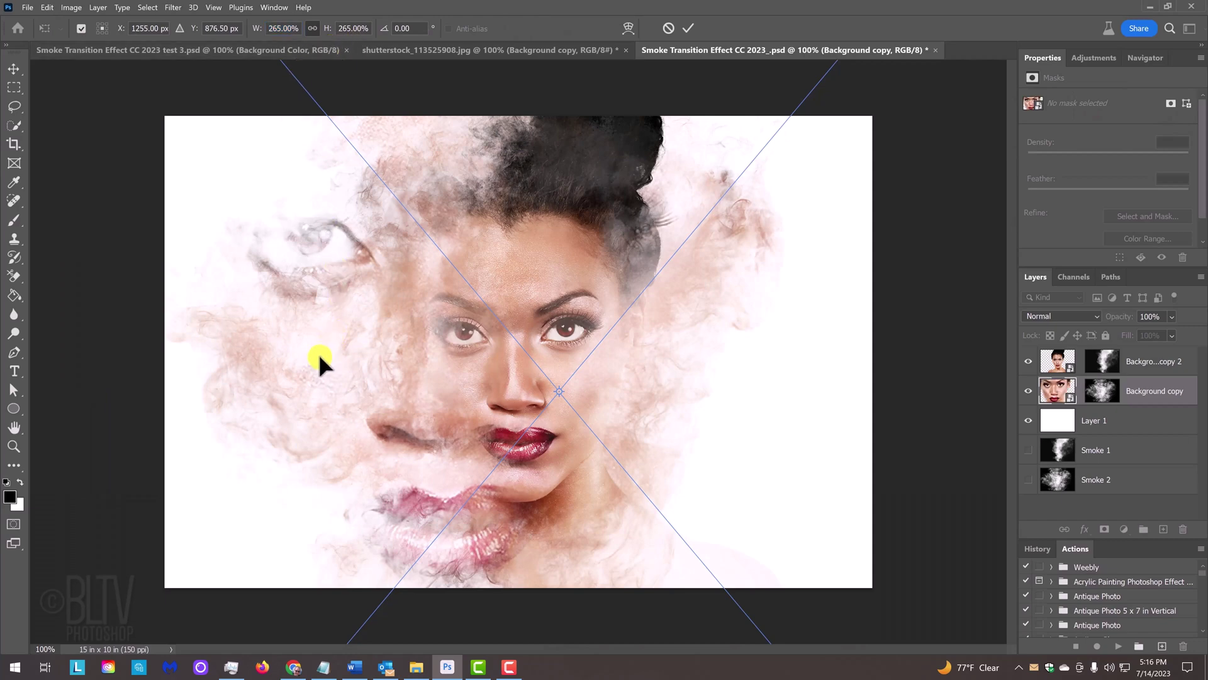
{"action": "left_click_drag", "start_coordinate": [320, 356], "coordinate": [407, 313]}
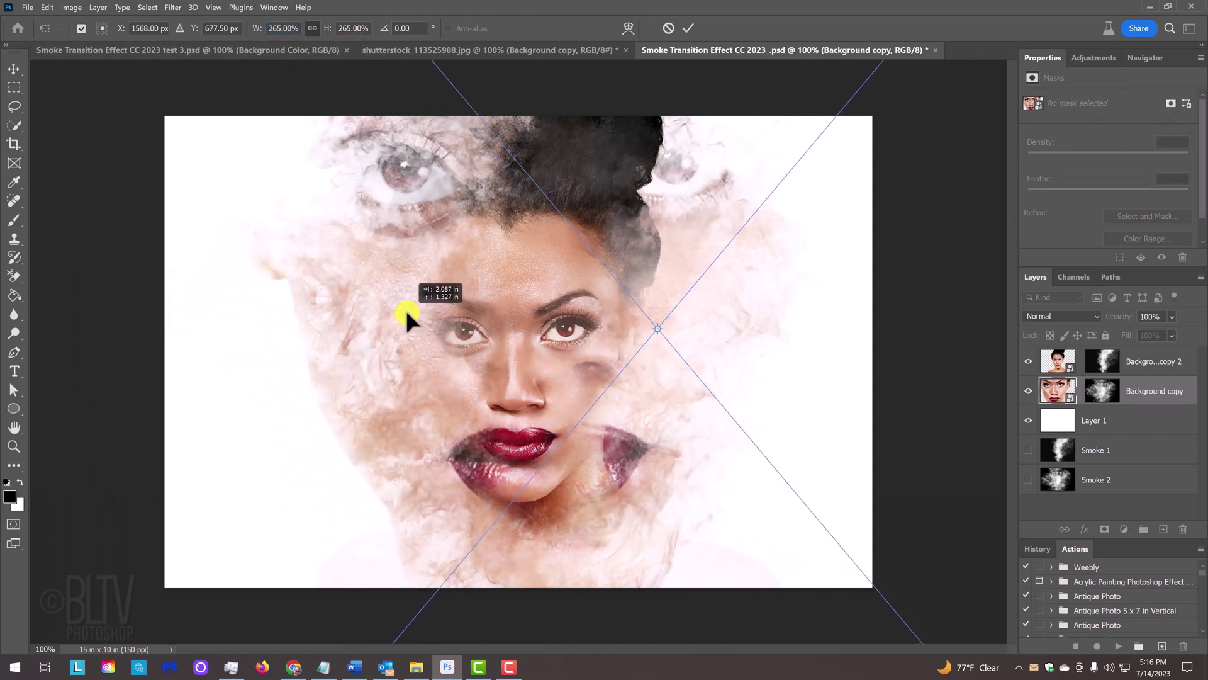
{"action": "key", "text": "Return"}
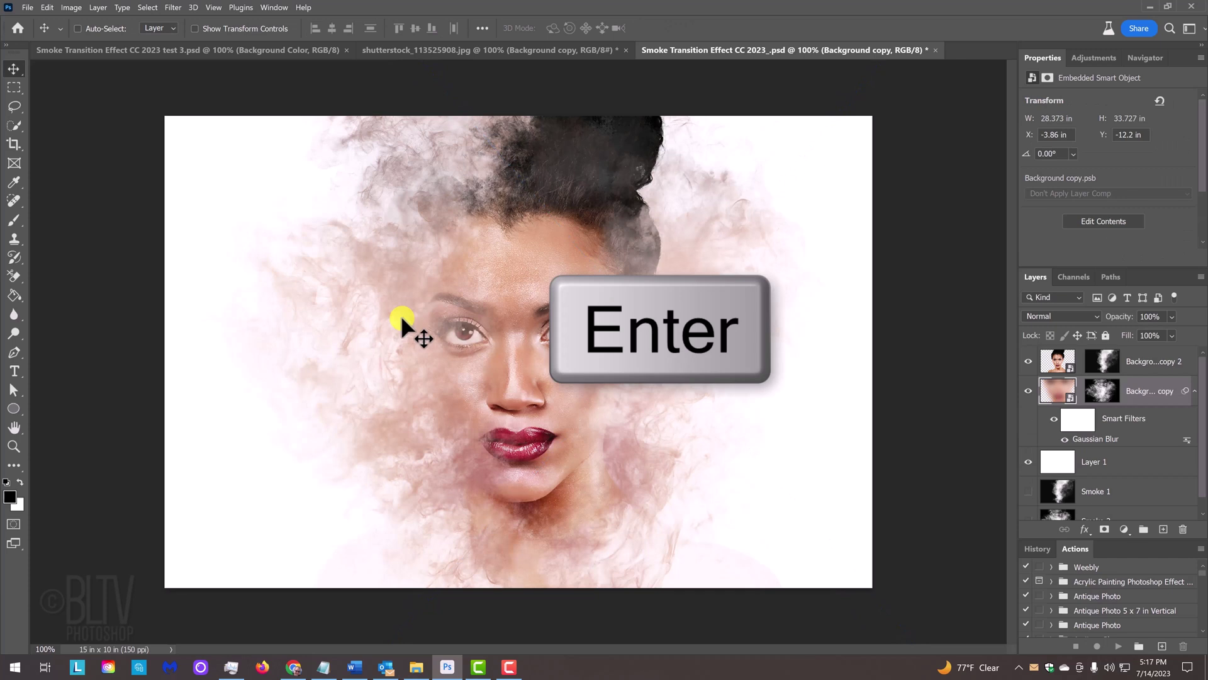
{"action": "mouse_move", "coordinate": [399, 319]}
{"action": "left_mouse_down"}
{"action": "mouse_move", "coordinate": [383, 345]}
{"action": "mouse_move", "coordinate": [321, 349]}
{"action": "left_mouse_up"}
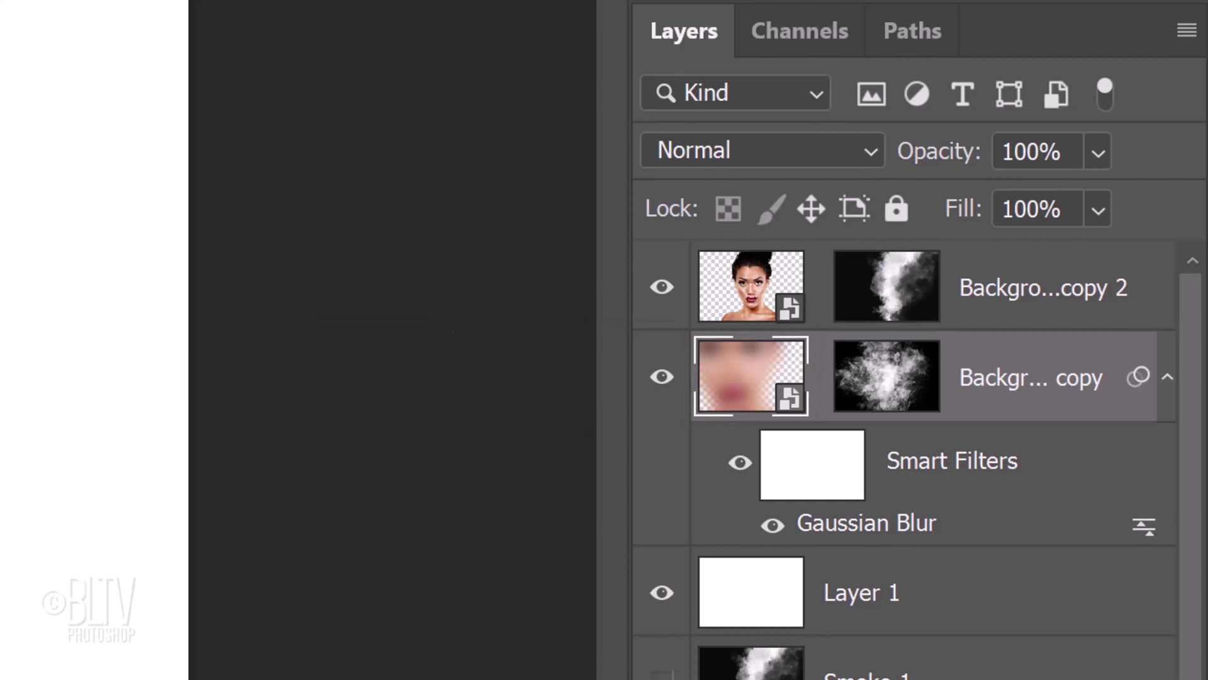
Duplicate the blurred smoke layer, move it right, and fill Layer 1 with black.
{"action": "key", "text": "ctrl+j"}
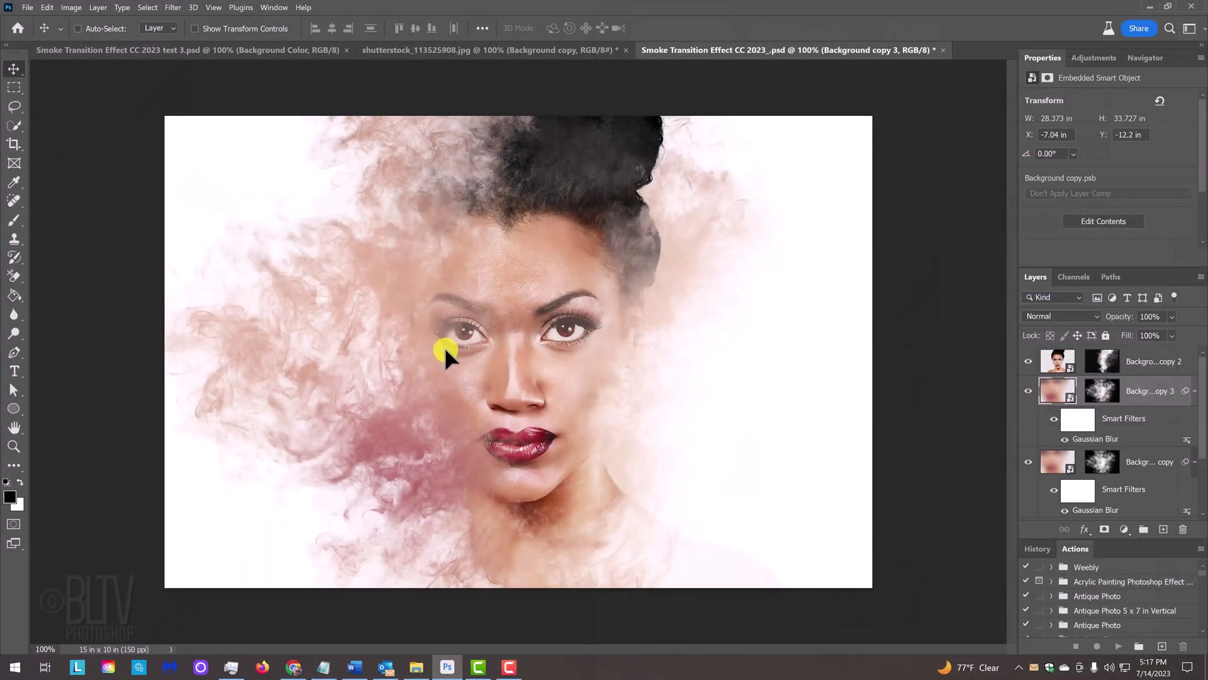
{"action": "left_click_drag", "start_coordinate": [442, 344], "coordinate": [573, 358]}
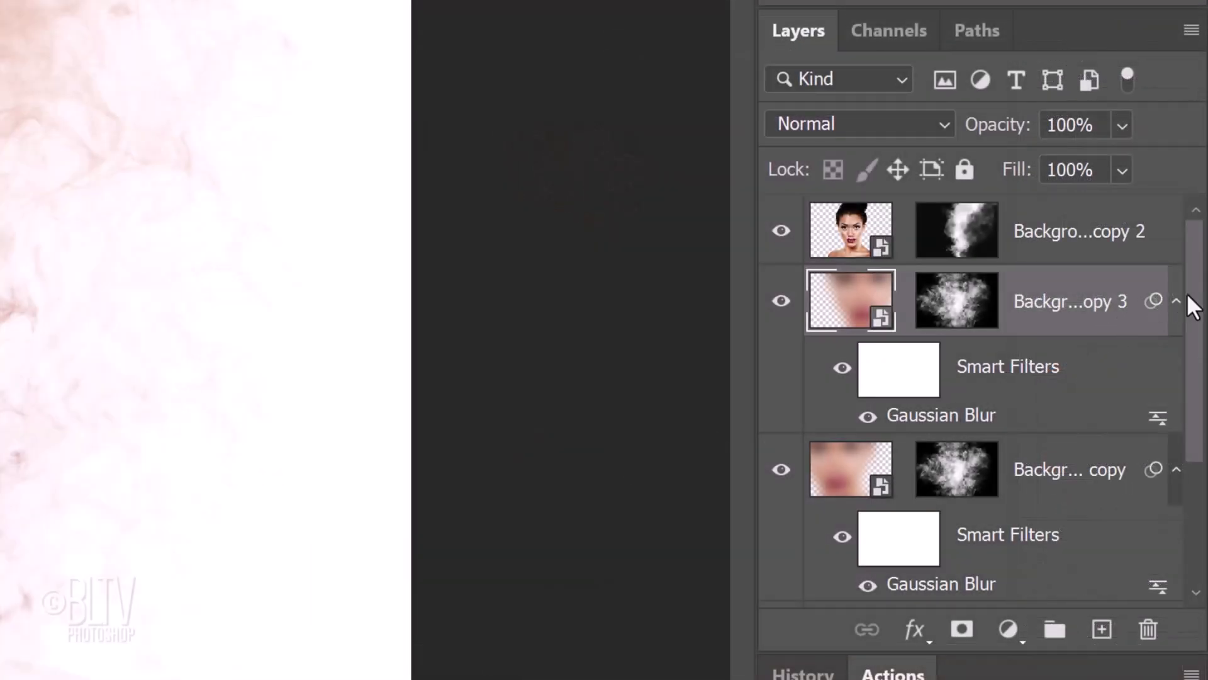
{"action": "scroll", "coordinate": [1187, 302], "scroll_direction": "down", "scroll_amount": 3}
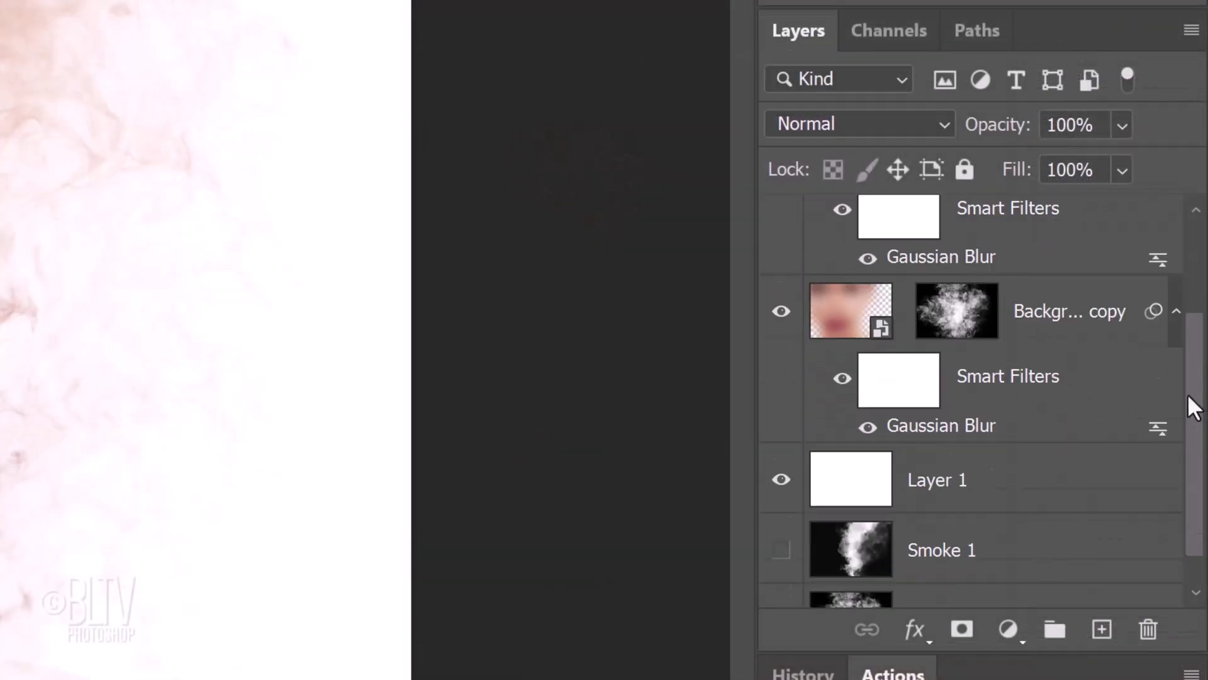
{"action": "scroll", "coordinate": [1187, 405], "scroll_direction": "down", "scroll_amount": 1}
{"action": "left_click", "coordinate": [850, 443]}
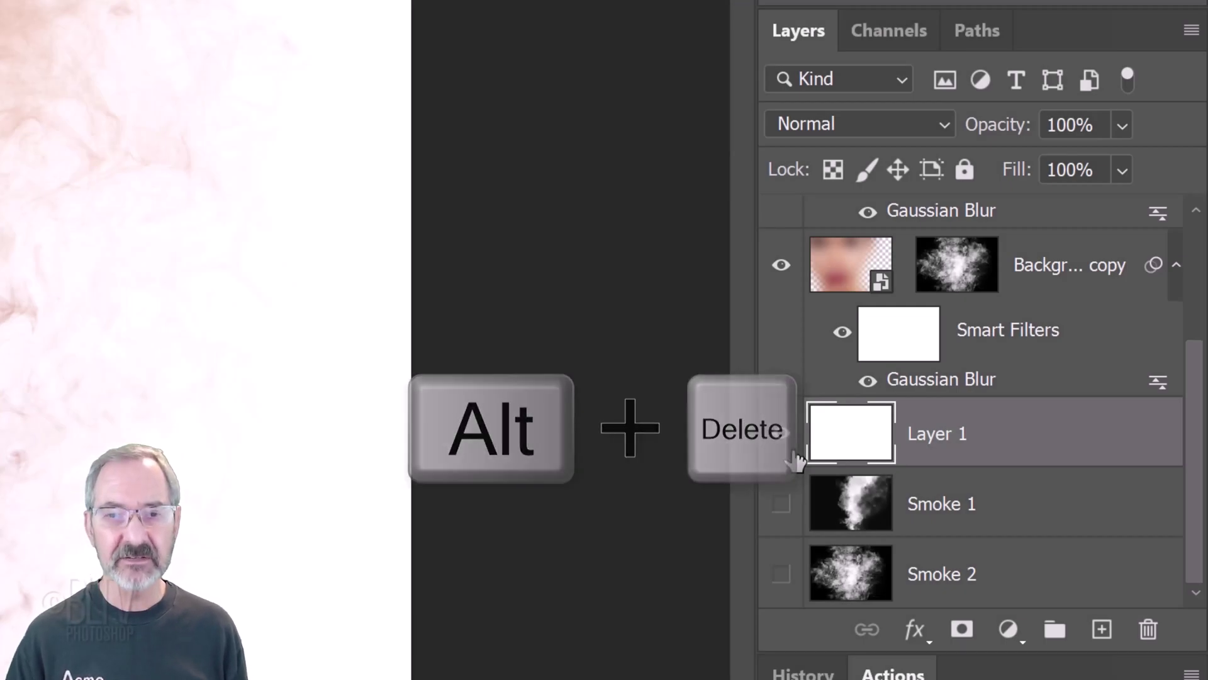
{"action": "key", "text": "alt+Delete"}
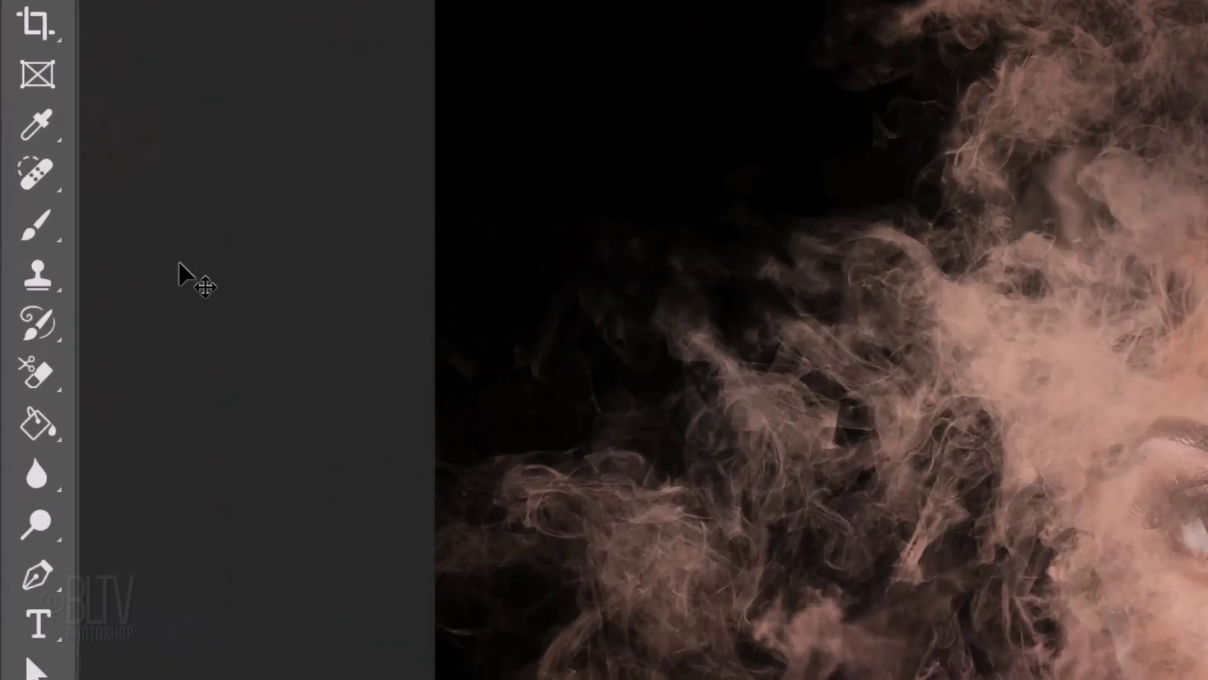
Switch to the Brush Tool with smoke preset 2 and shrink the brush size twice.
{"action": "right_click", "coordinate": [14, 219]}
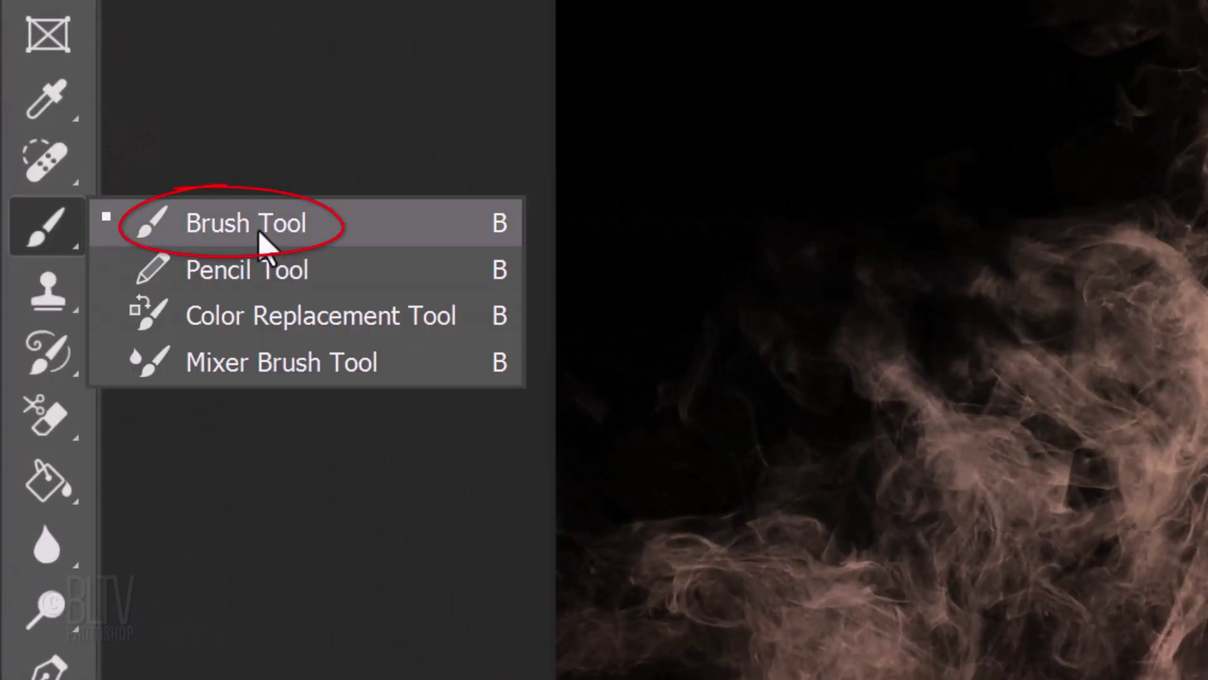
{"action": "left_click", "coordinate": [258, 230]}
{"action": "left_click", "coordinate": [179, 60]}
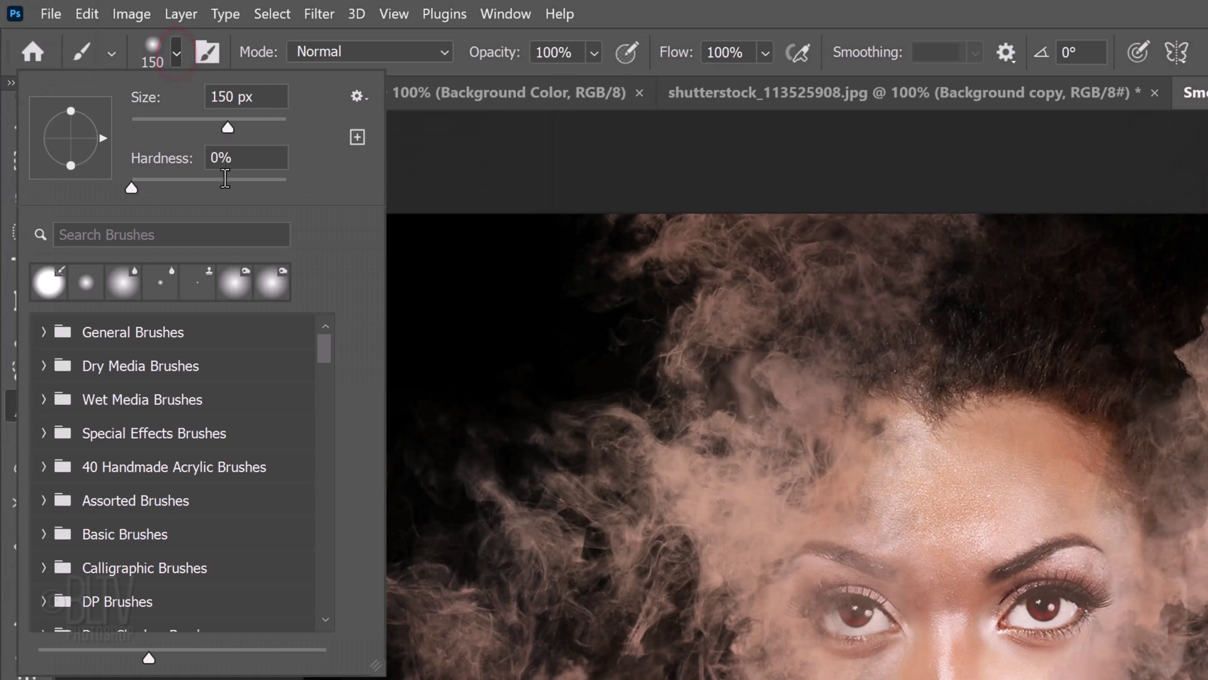
{"action": "left_click_drag", "start_coordinate": [321, 349], "coordinate": [324, 553]}
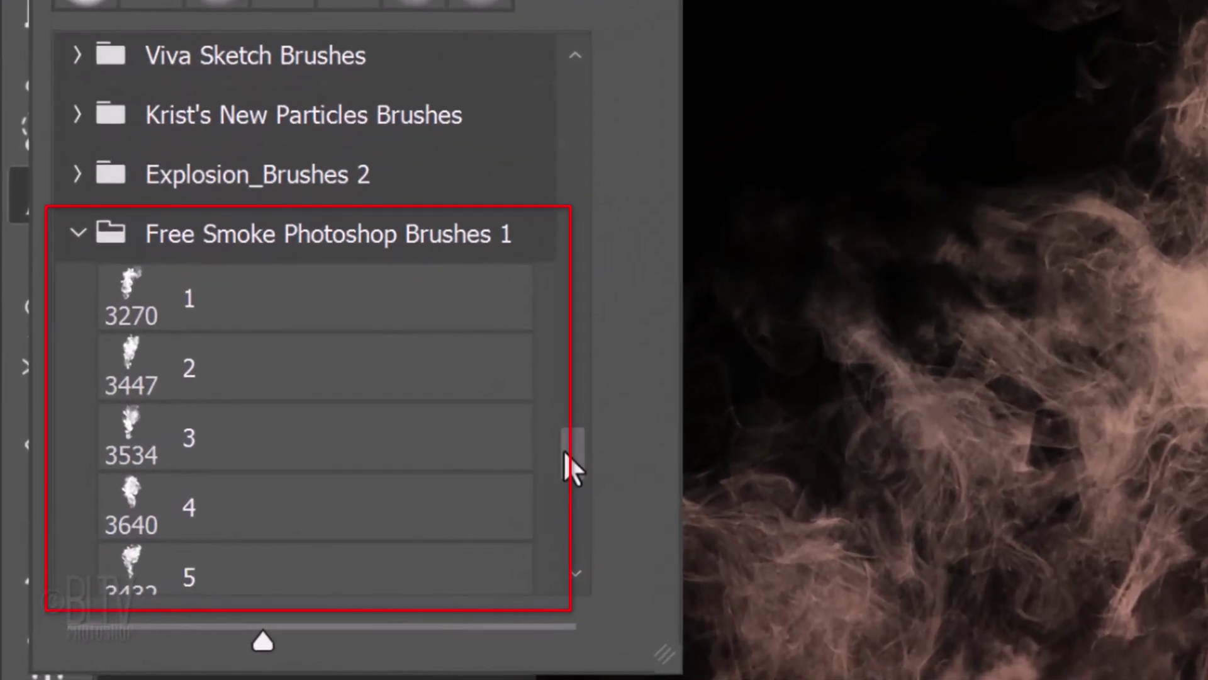
{"action": "left_click", "coordinate": [265, 375]}
{"action": "key", "text": "Return"}
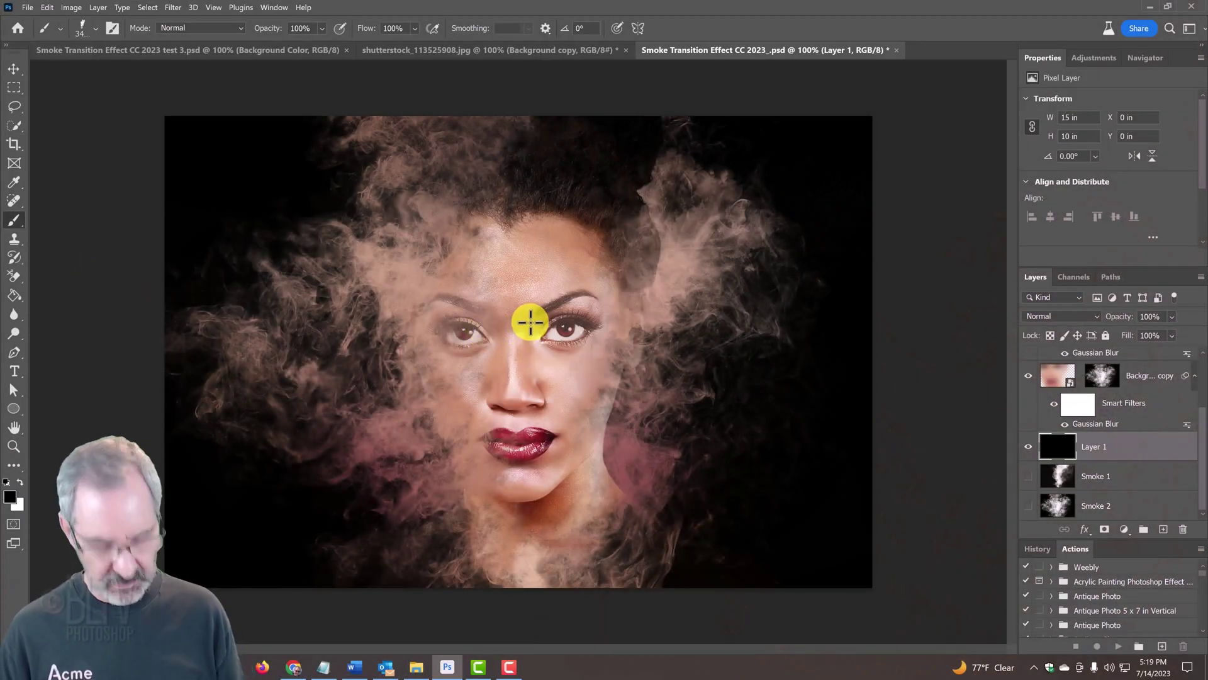
{"action": "key", "text": "Caps_Lock"}
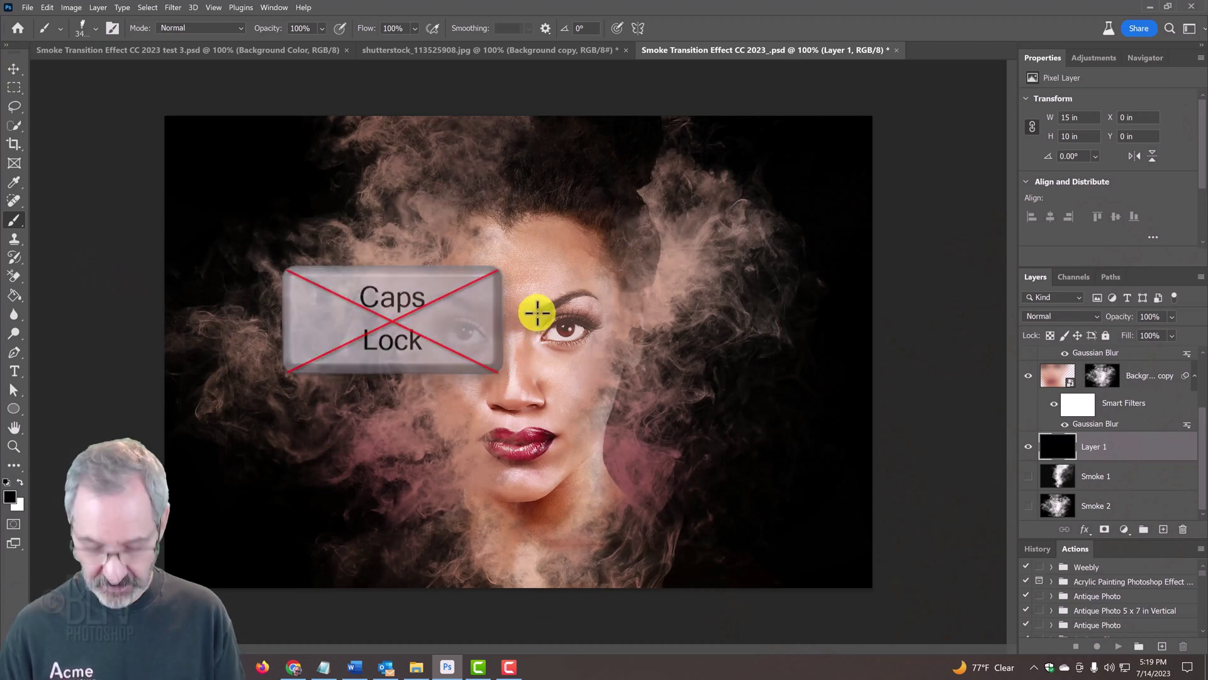
{"action": "key", "text": "bracketleft"}
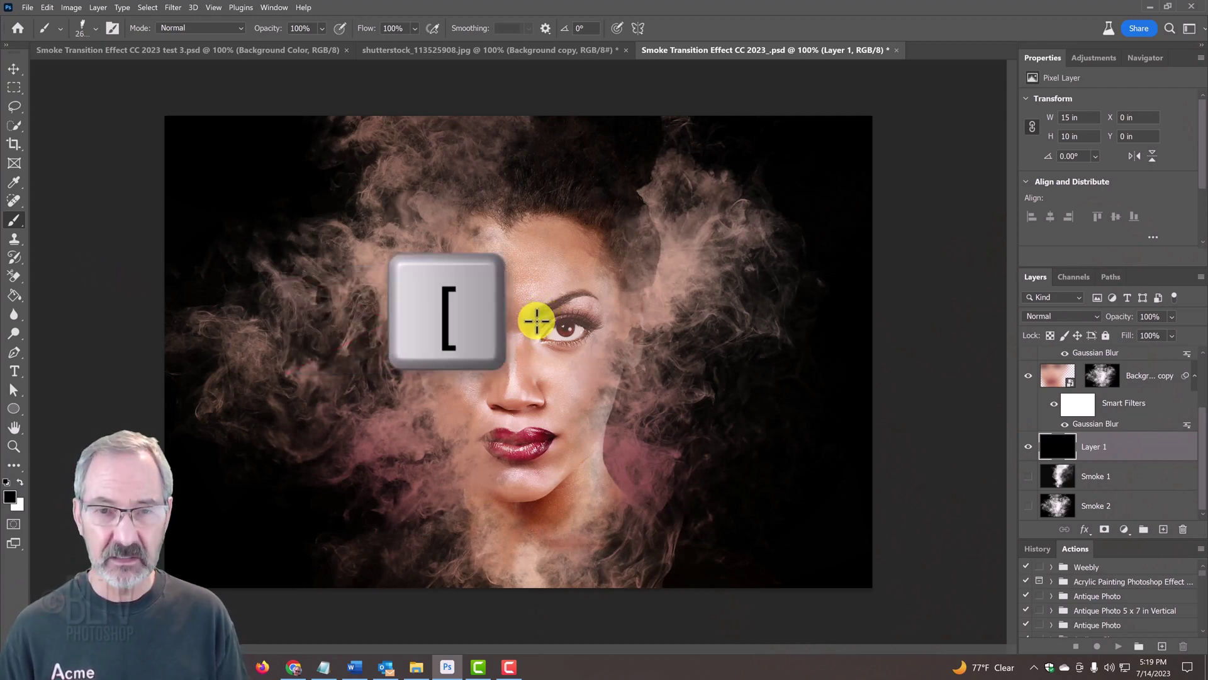
{"action": "key", "text": "bracketleft"}
{"action": "key", "text": "bracketleft"}
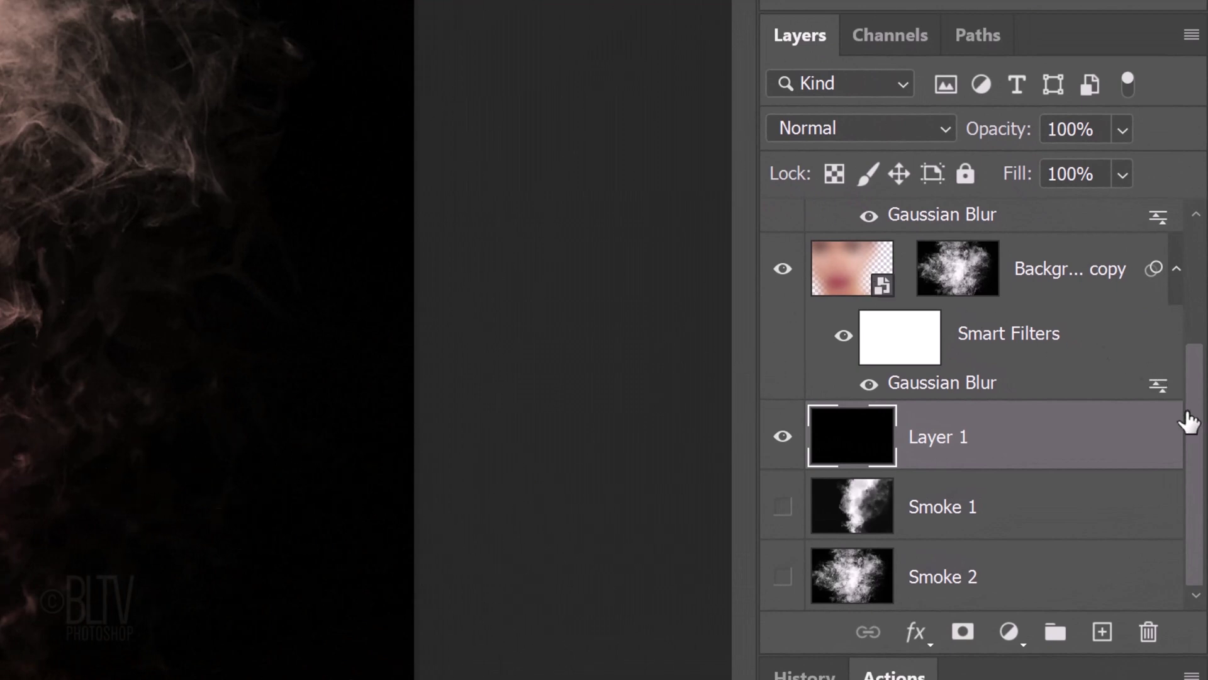
{"action": "mouse_move", "coordinate": [1190, 419]}
{"action": "left_mouse_down"}
{"action": "mouse_move", "coordinate": [1190, 312]}
{"action": "mouse_move", "coordinate": [1060, 264]}
{"action": "left_mouse_up"}
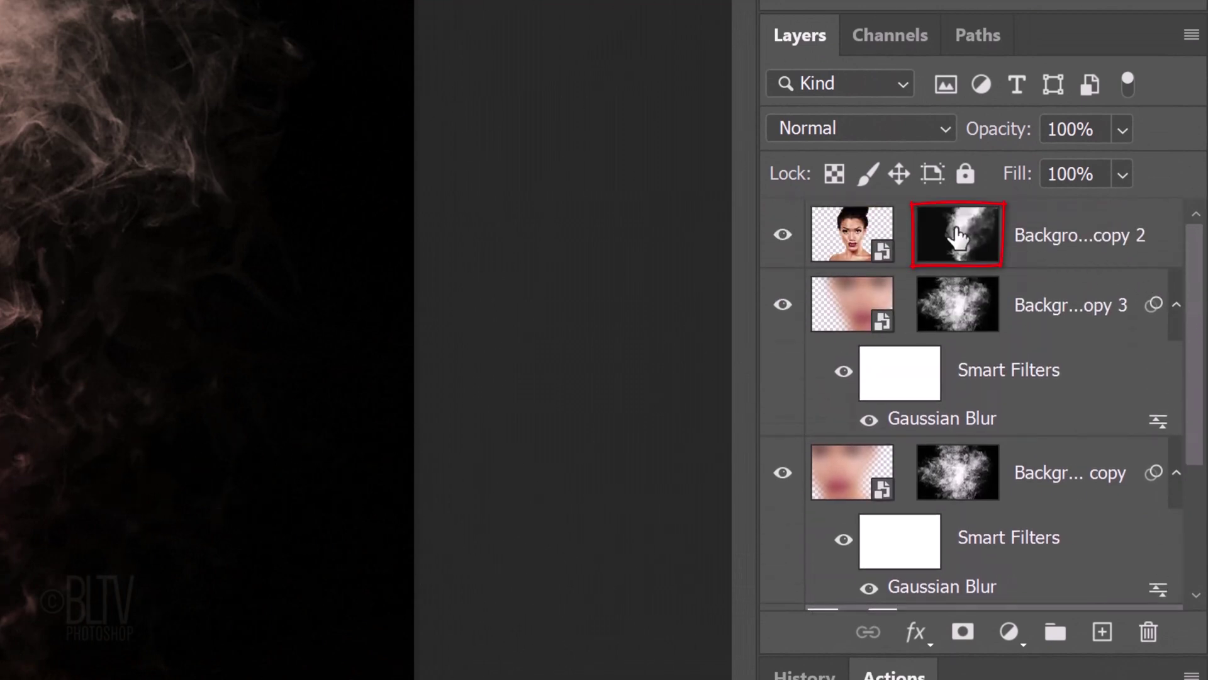
Select the layer mask thumbnail of Background copy 2 as the painting target.
{"action": "left_click", "coordinate": [956, 237]}
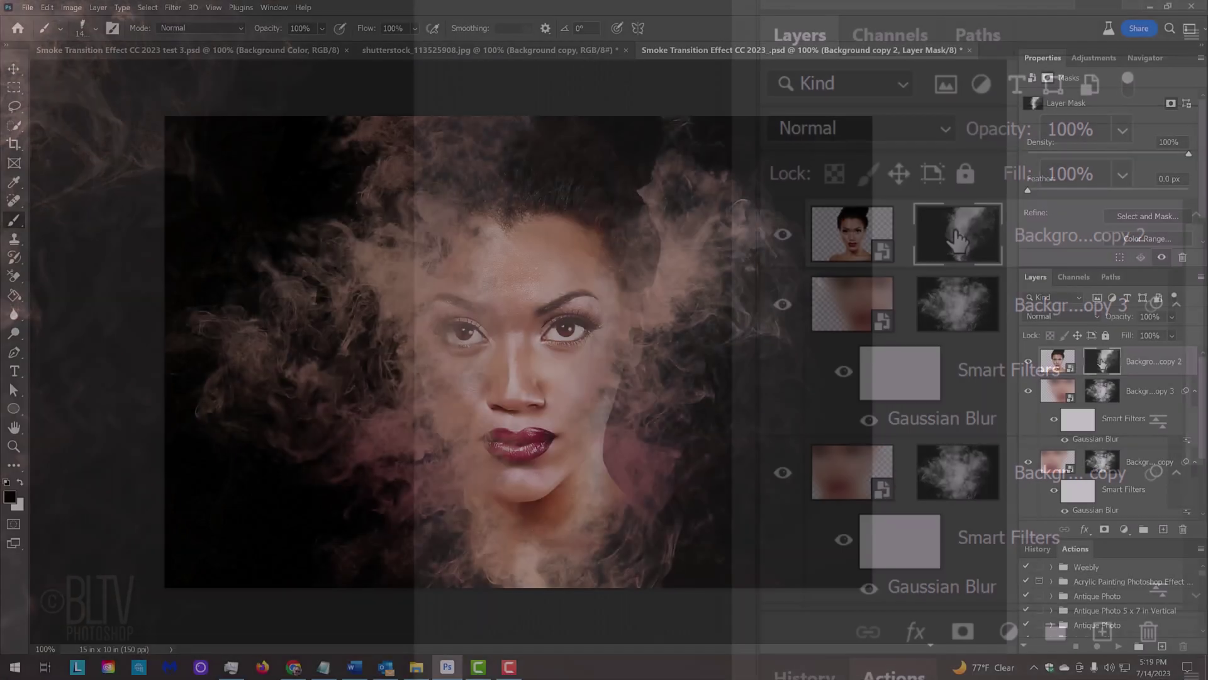